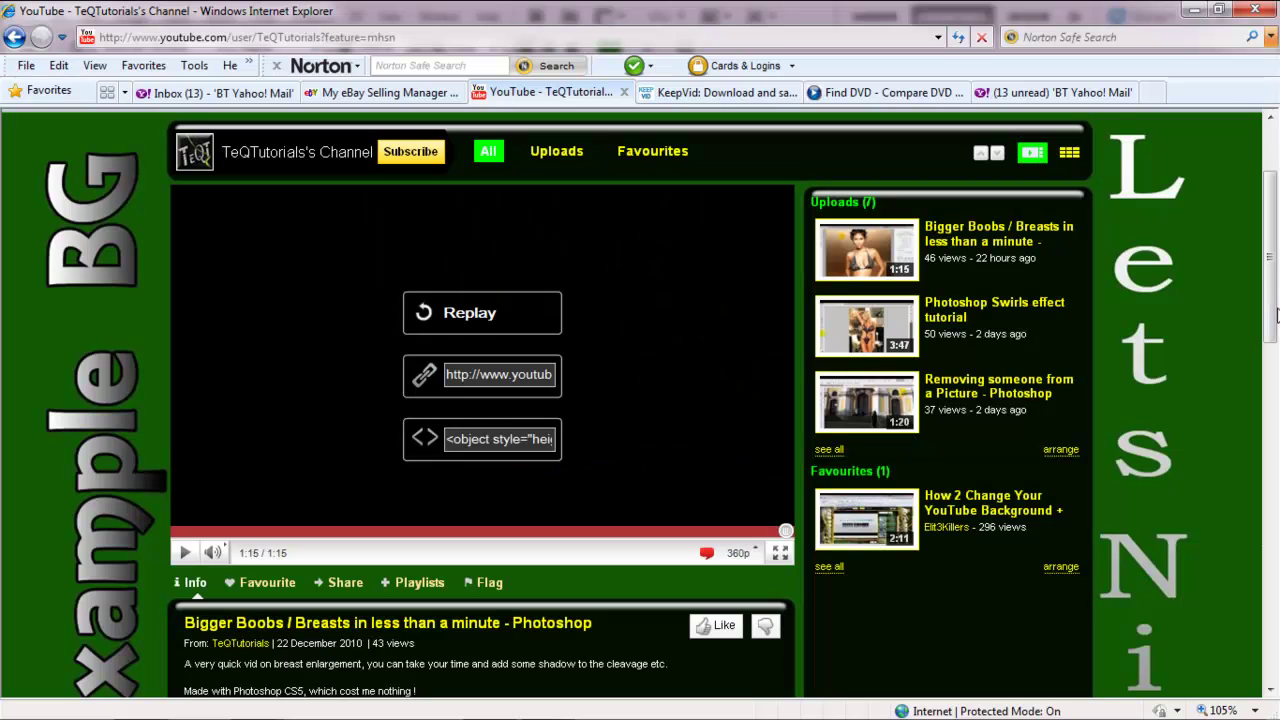
# - Save the YouTube channel page's background image to disk as 'NickedBG'
pyautogui.moveTo(1274, 310); pyautogui.dragTo(1274, 380)
pyautogui.scroll(-5, 1142, 337)
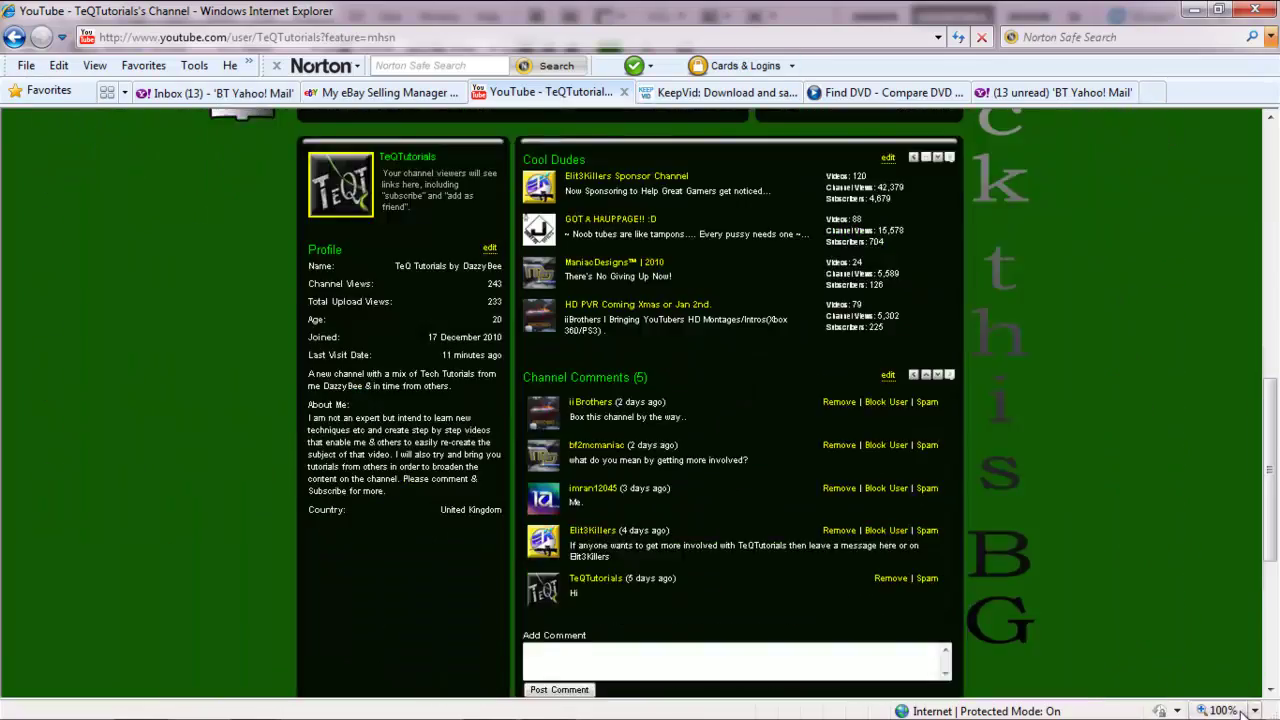
pyautogui.hotkey('ctrl', '0')
pyautogui.rightClick(1202, 464)
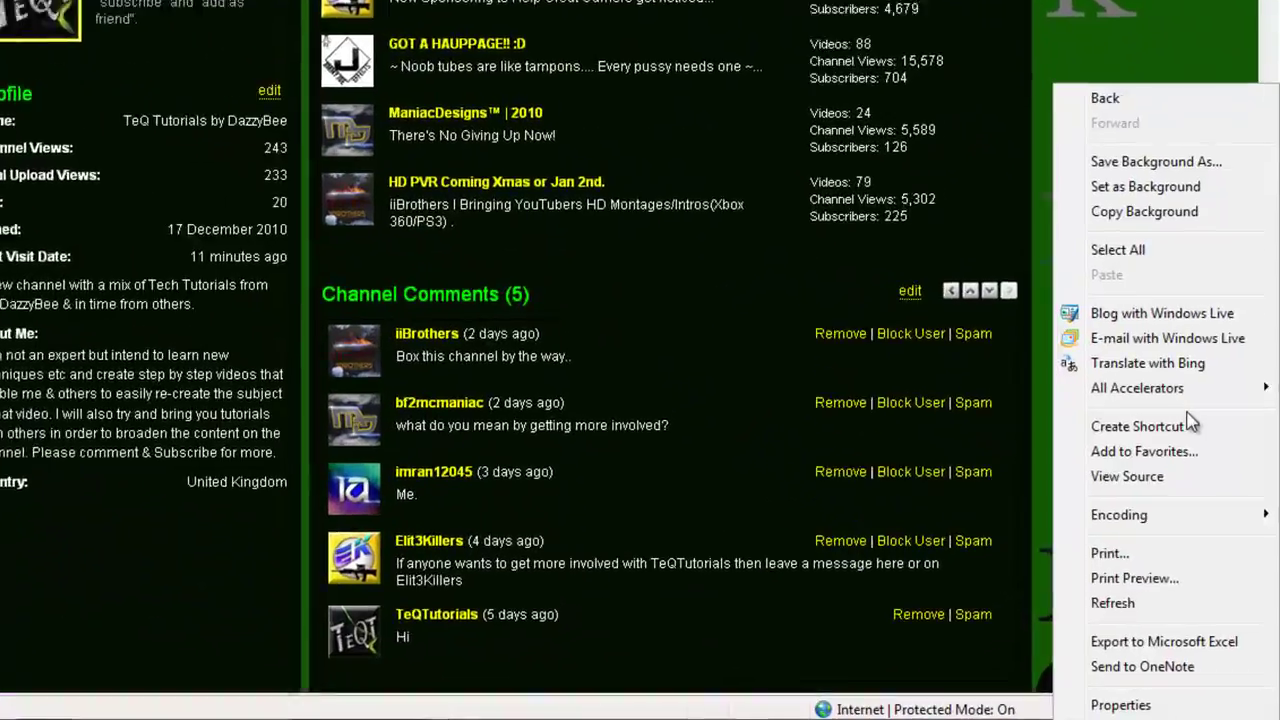
pyautogui.click(1146, 32)
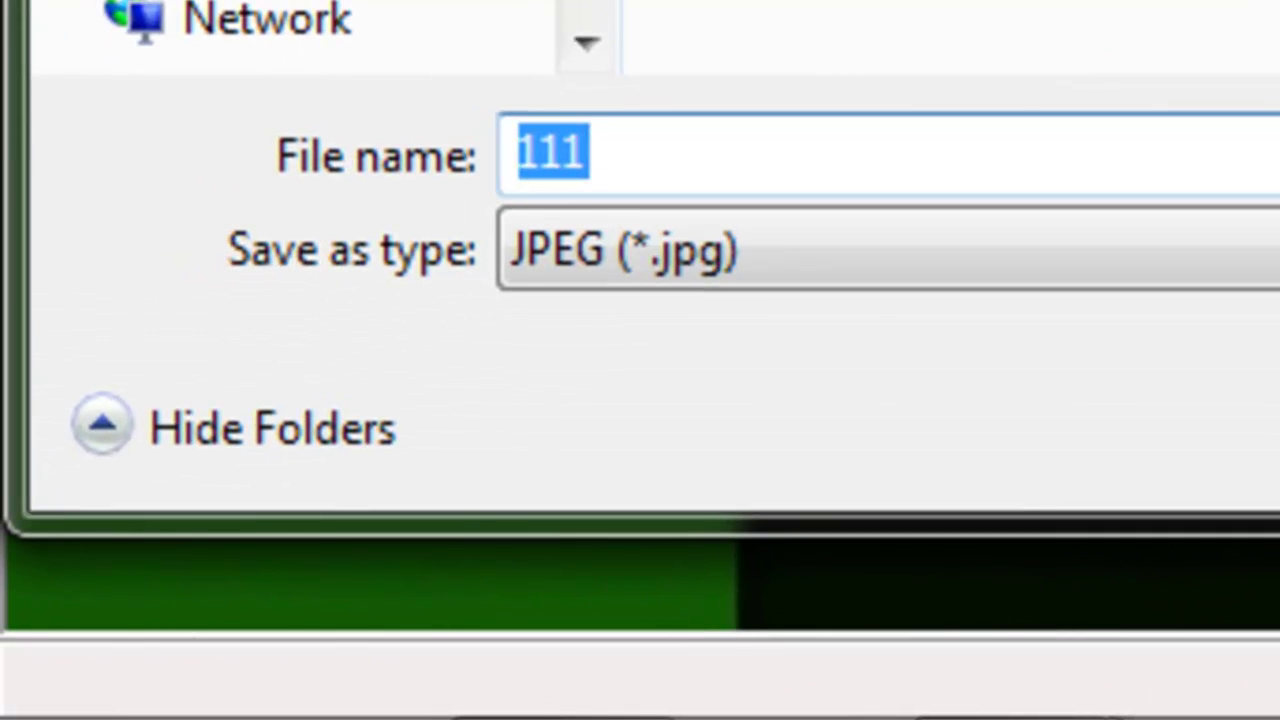
pyautogui.write('Nicked')
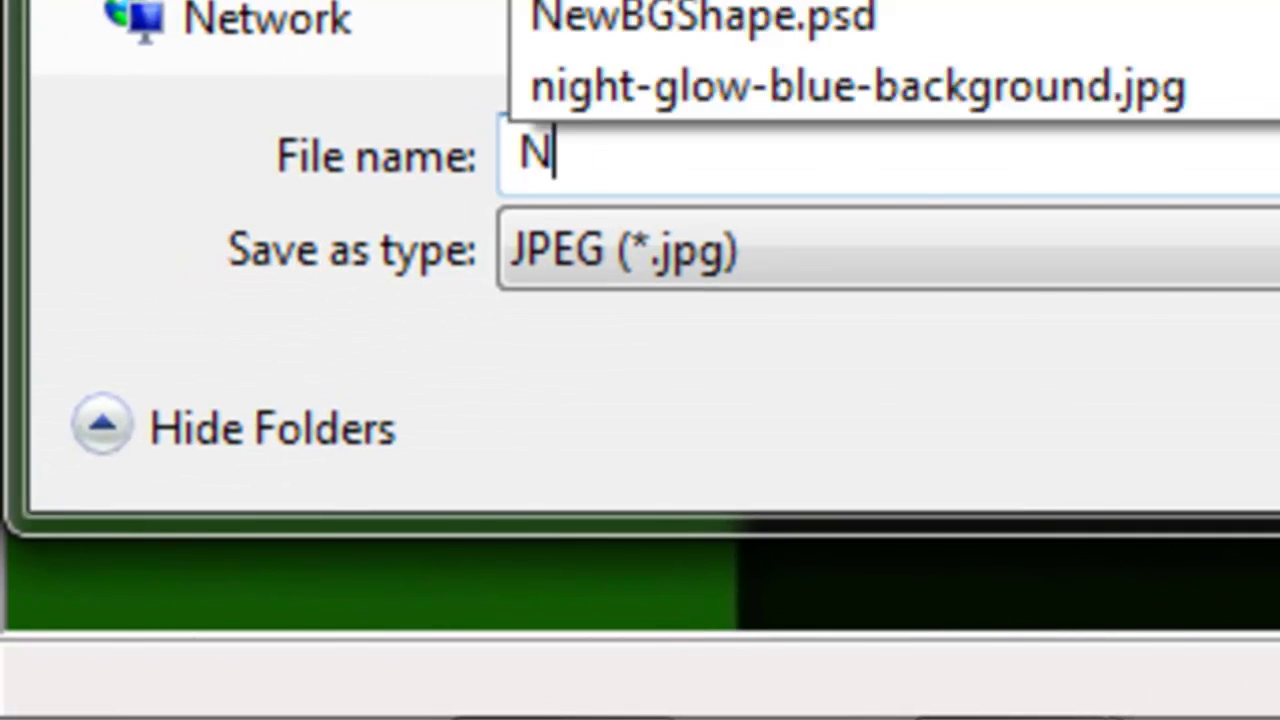
pyautogui.write('BG')
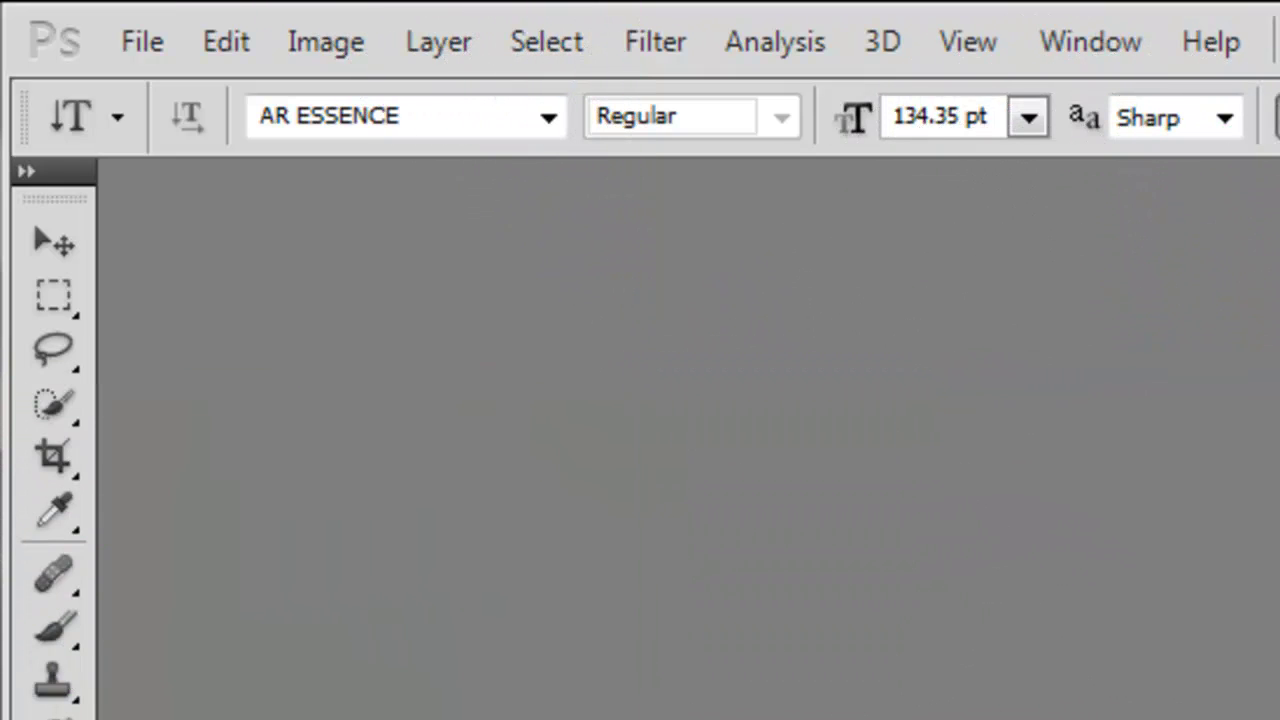
# - Open NickedBG.jpg in Photoshop, finding it by searching 'nicked'
pyautogui.click(145, 41)
pyautogui.click(194, 131)
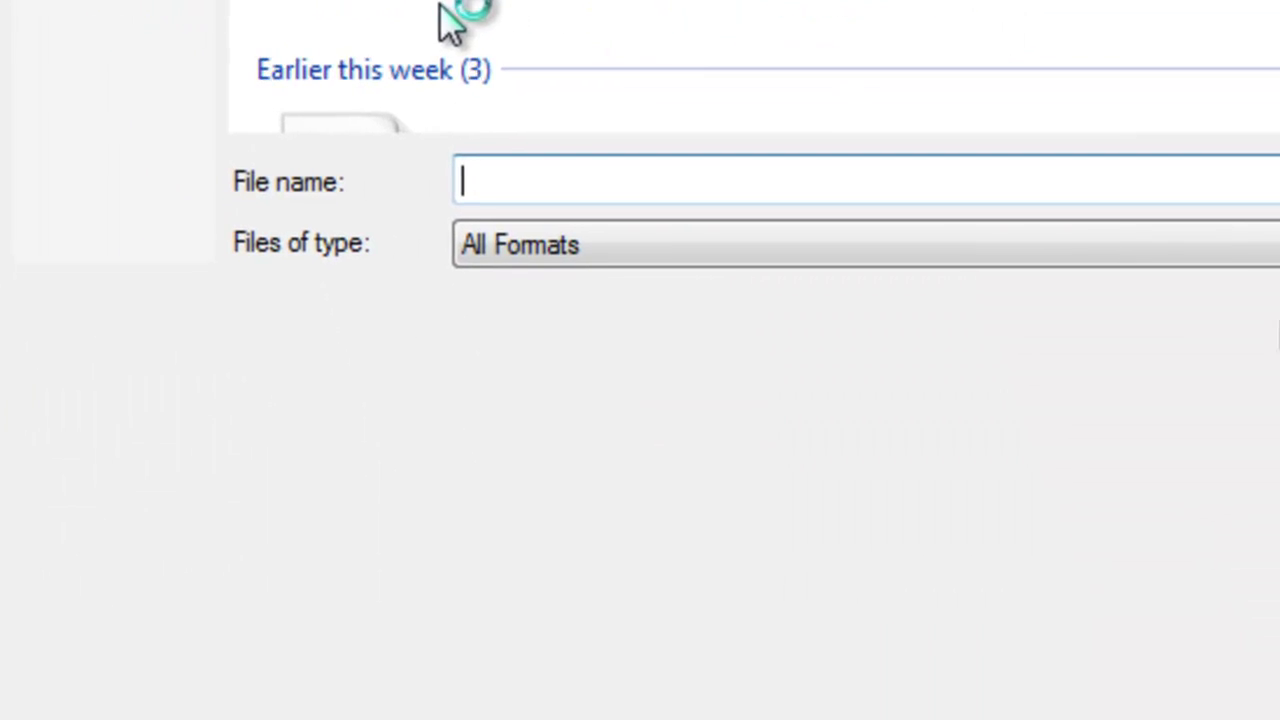
pyautogui.write('nicked')
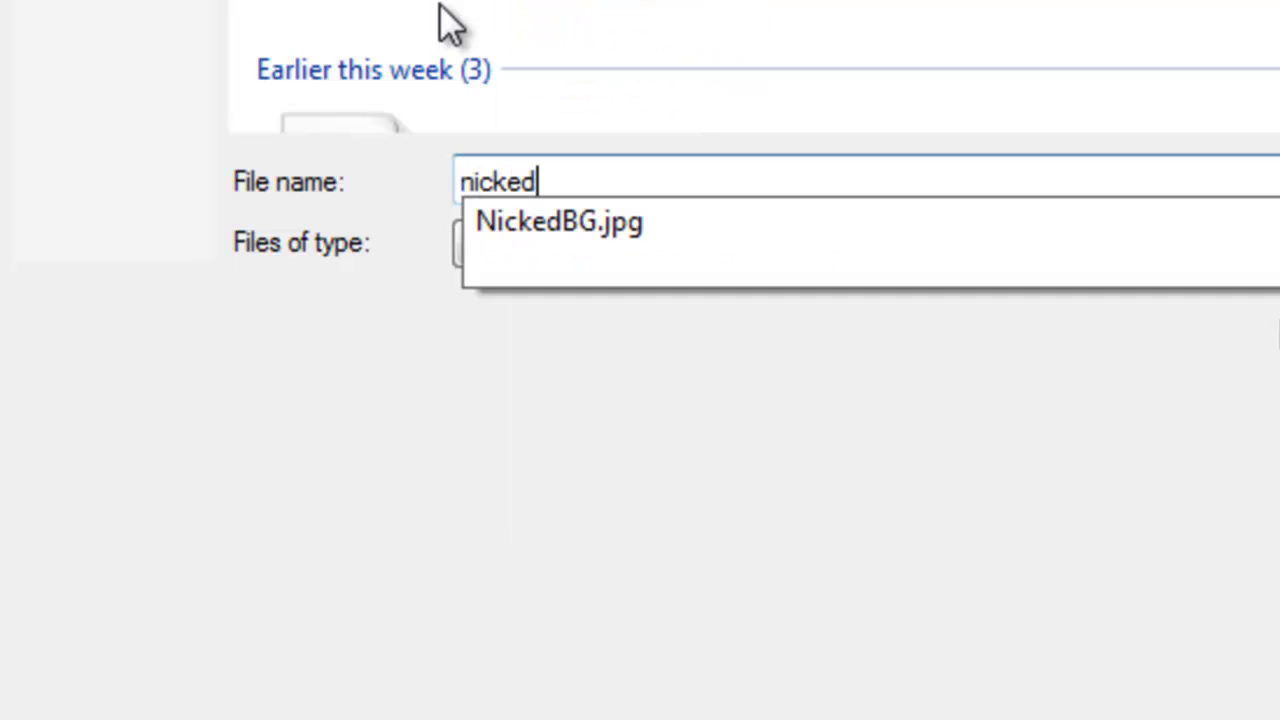
pyautogui.click(553, 219)
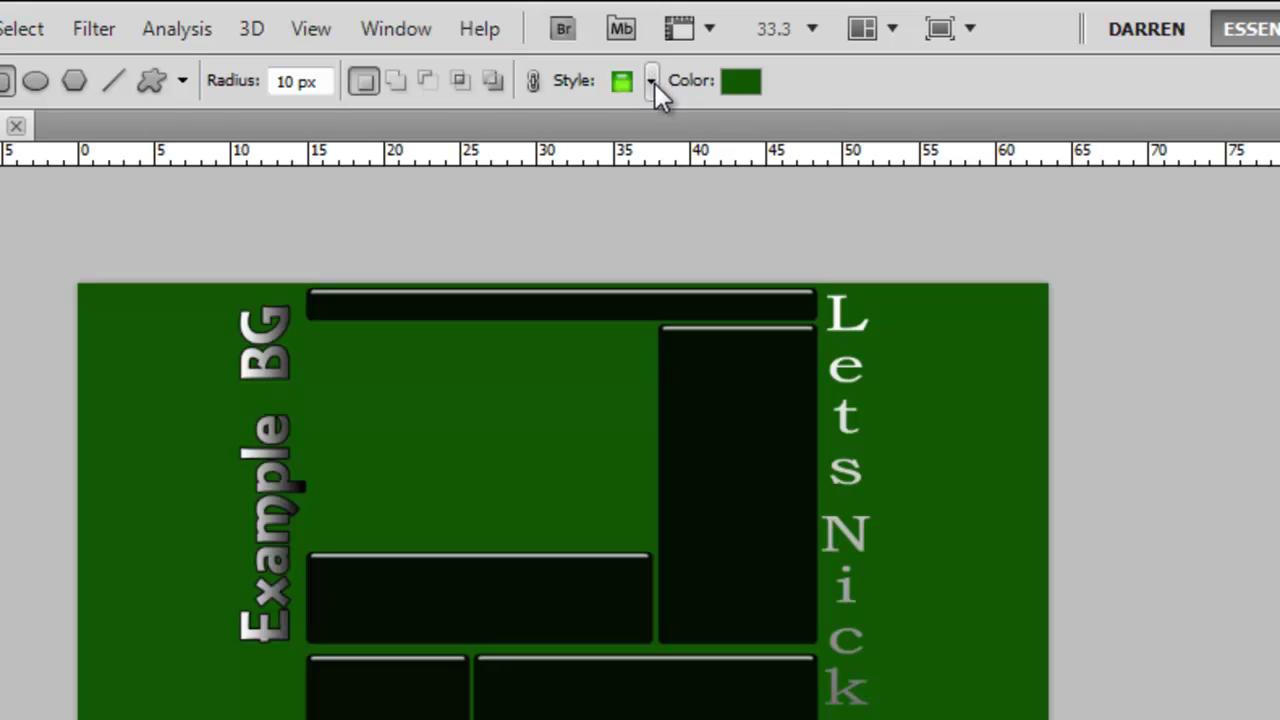
# - Set the Rounded Rectangle style to the plain blue preset and zoom to 200%
pyautogui.click(654, 81)
pyautogui.scroll(-5, 777, 191)
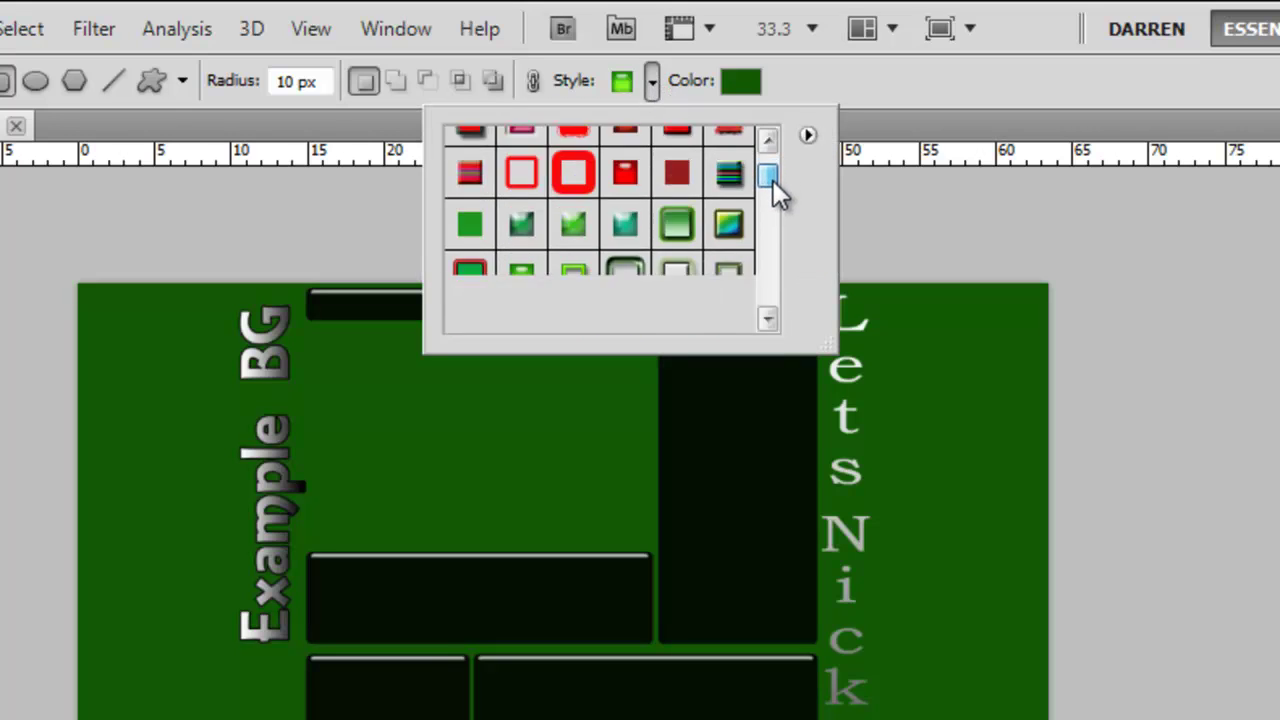
pyautogui.scroll(3, 777, 191)
pyautogui.click(767, 319)
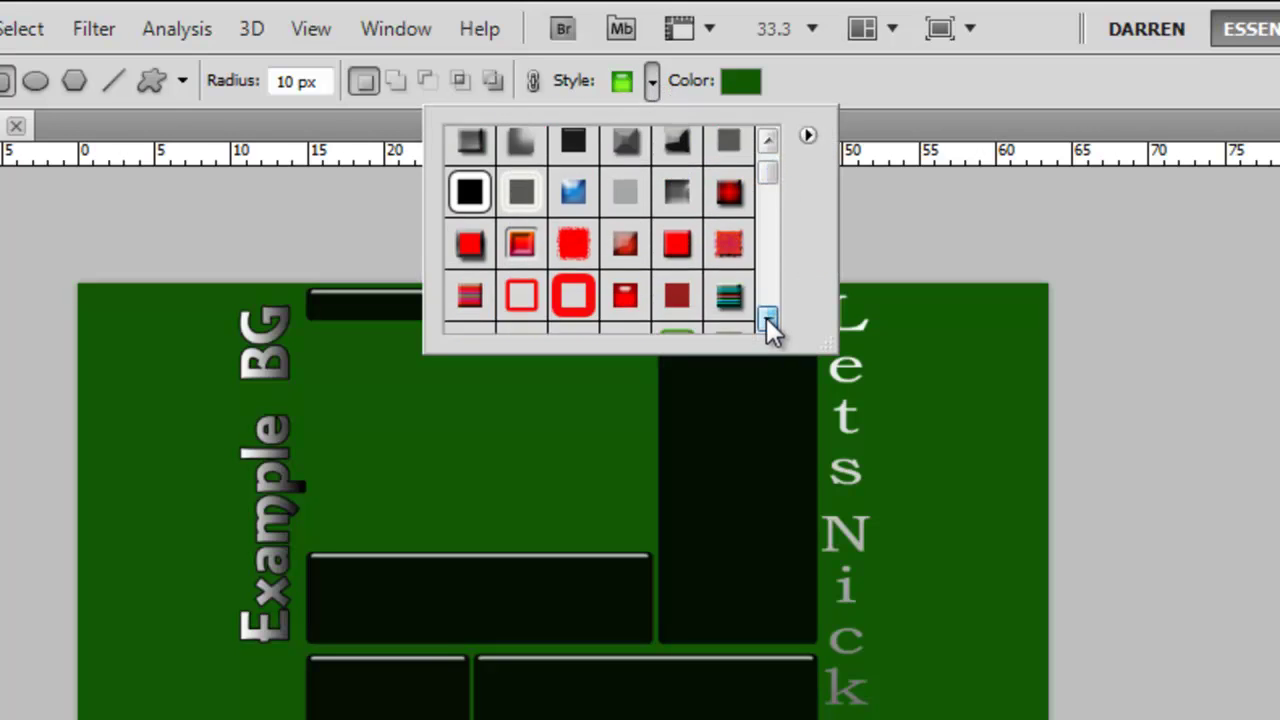
pyautogui.click(767, 319)
pyautogui.click(767, 319)
pyautogui.click(767, 319)
pyautogui.click(767, 319)
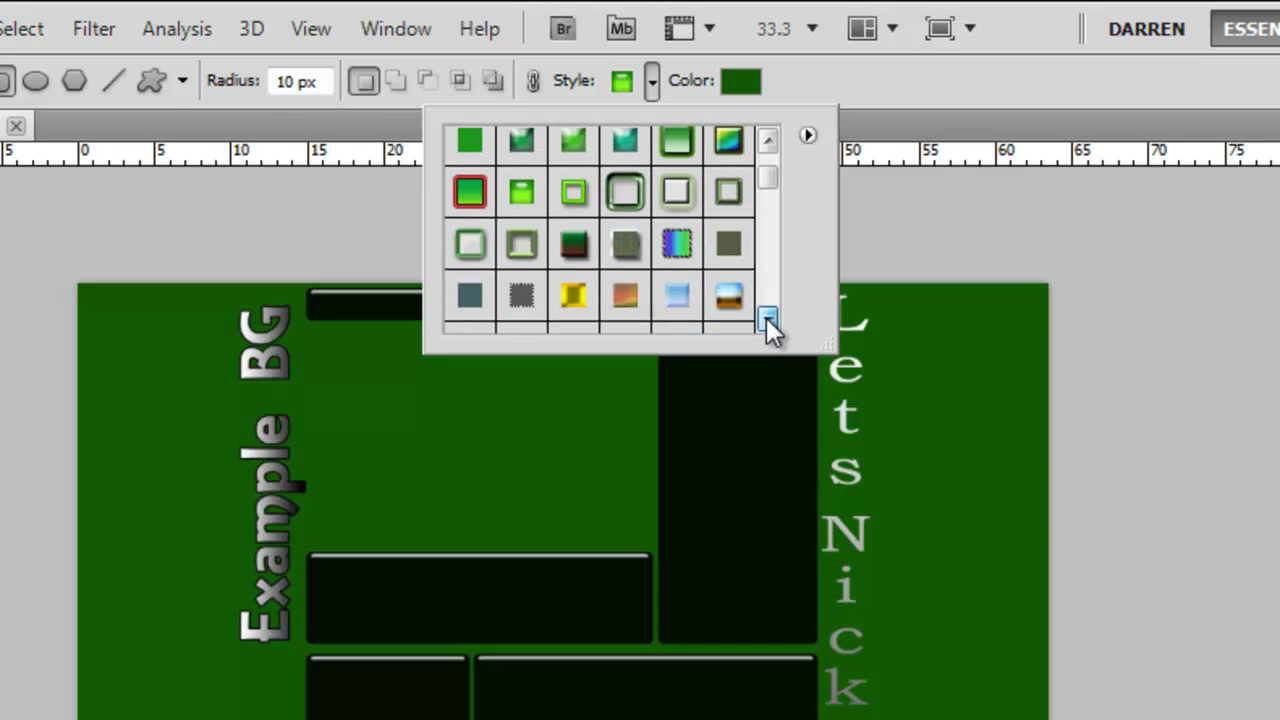
pyautogui.click(767, 319)
pyautogui.click(767, 319)
pyautogui.click(767, 319)
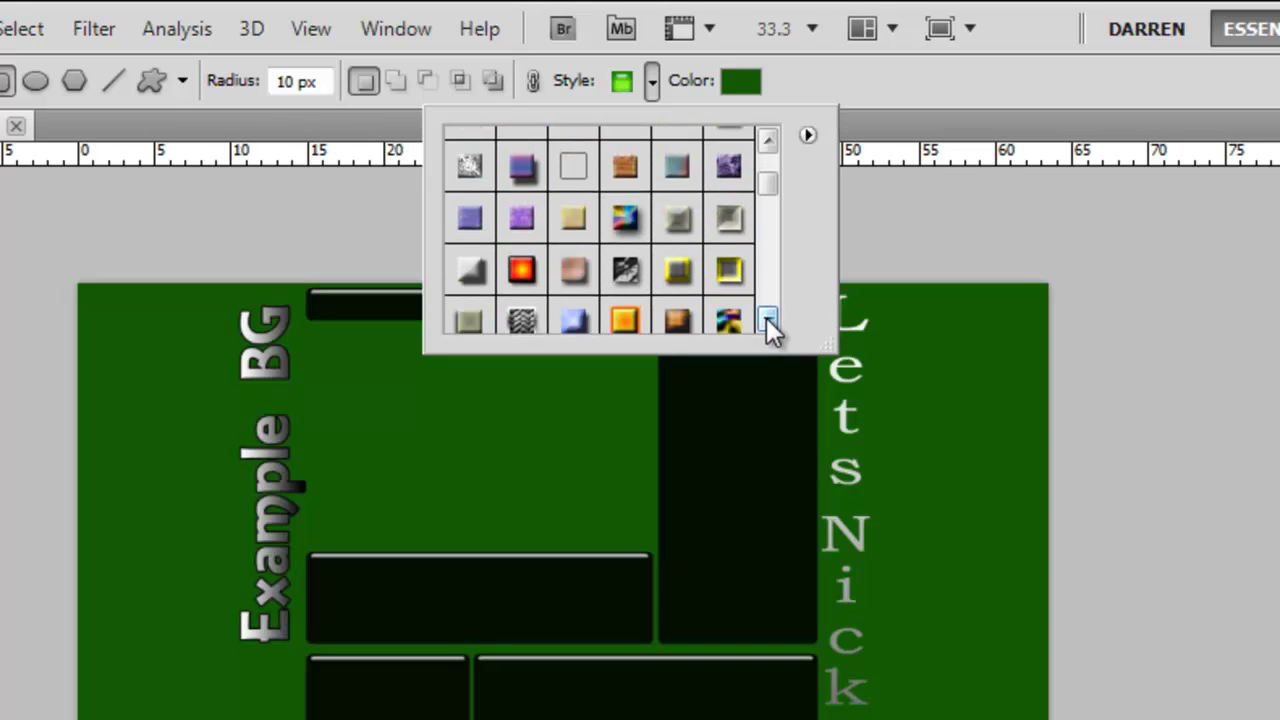
pyautogui.click(767, 319)
pyautogui.click(767, 319)
pyautogui.click(767, 319)
pyautogui.click(767, 319)
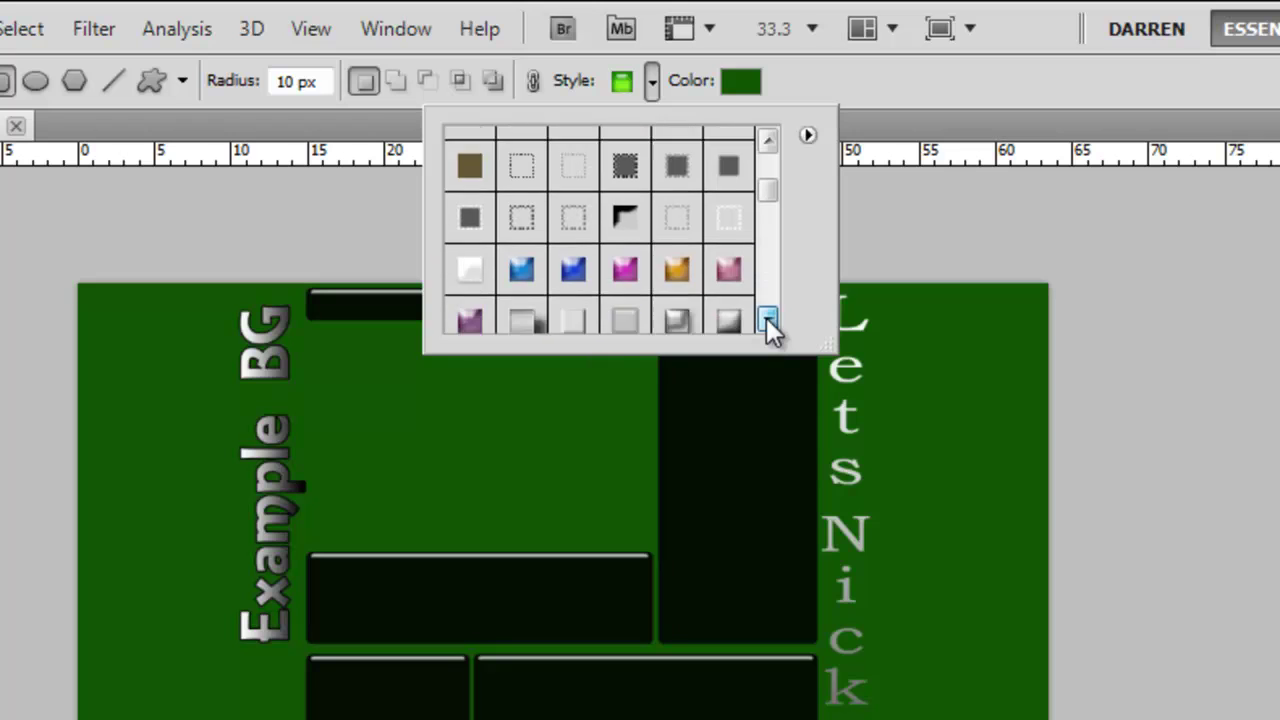
pyautogui.click(767, 319)
pyautogui.click(767, 319)
pyautogui.click(767, 319)
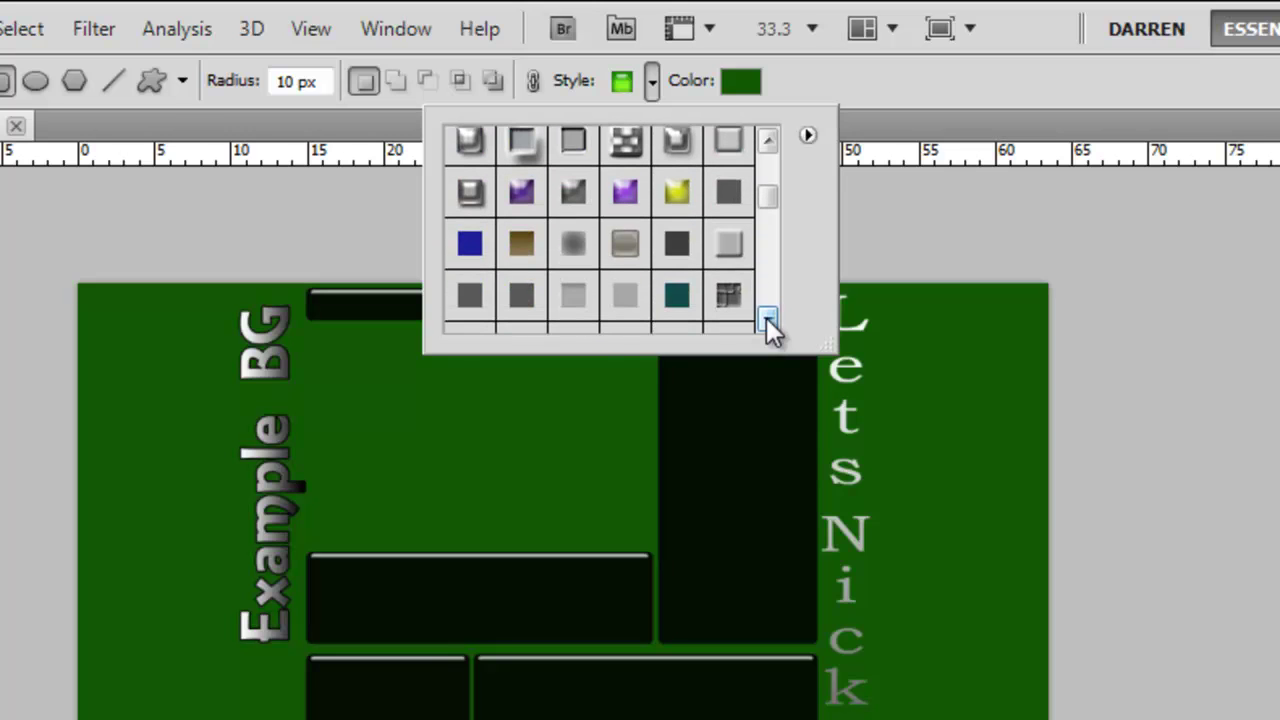
pyautogui.click(472, 247)
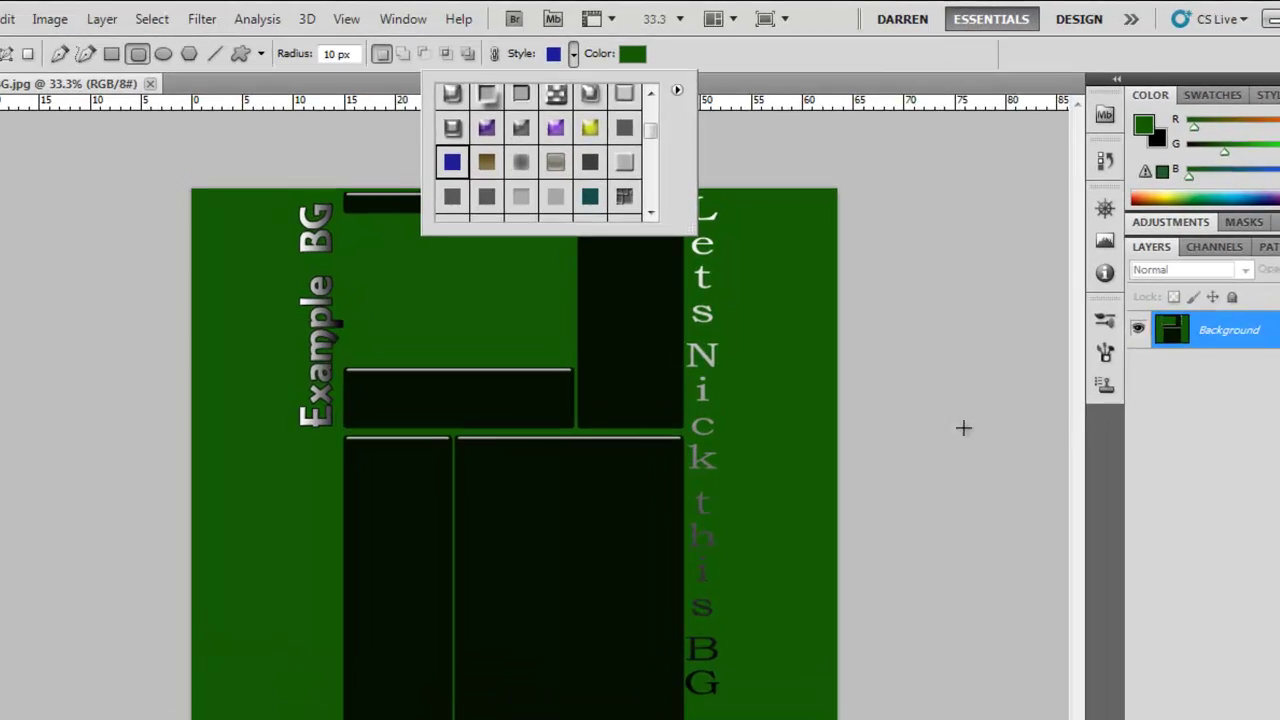
pyautogui.click(789, 218)
pyautogui.click(688, 35)
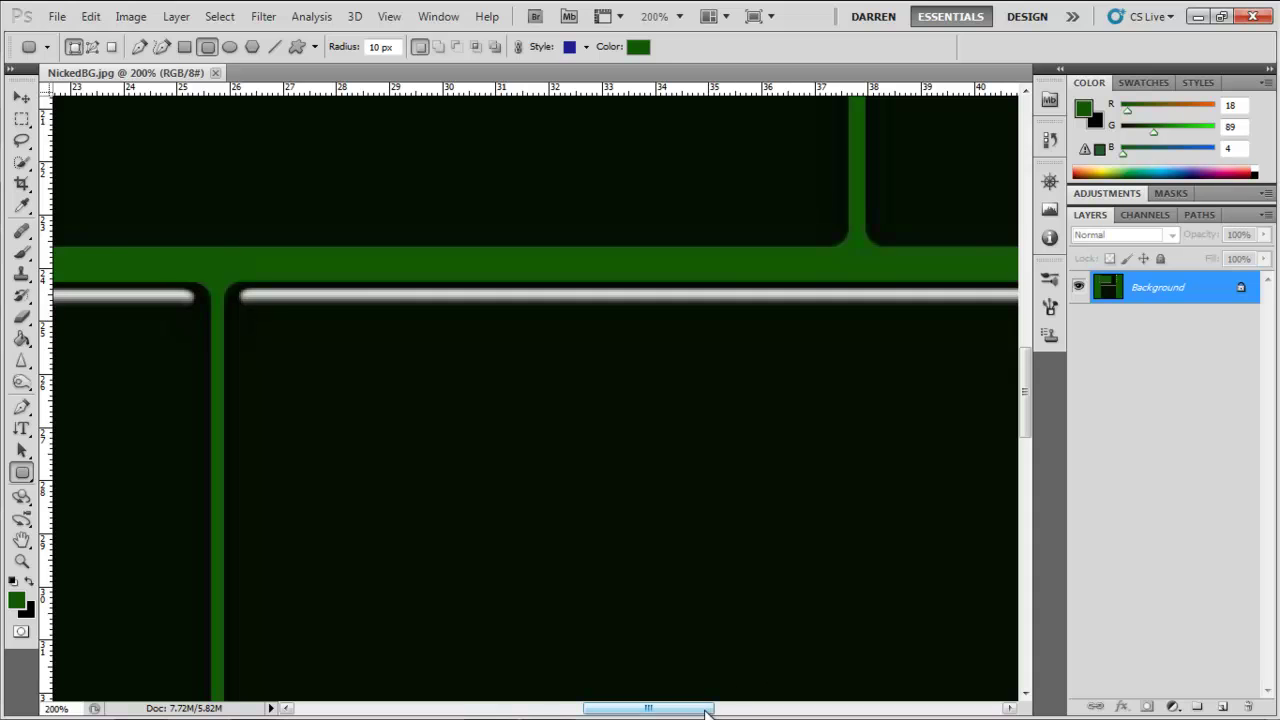
# - Draw rounded rectangles over each dark box in the image
pyautogui.moveTo(706, 711); pyautogui.dragTo(622, 711)
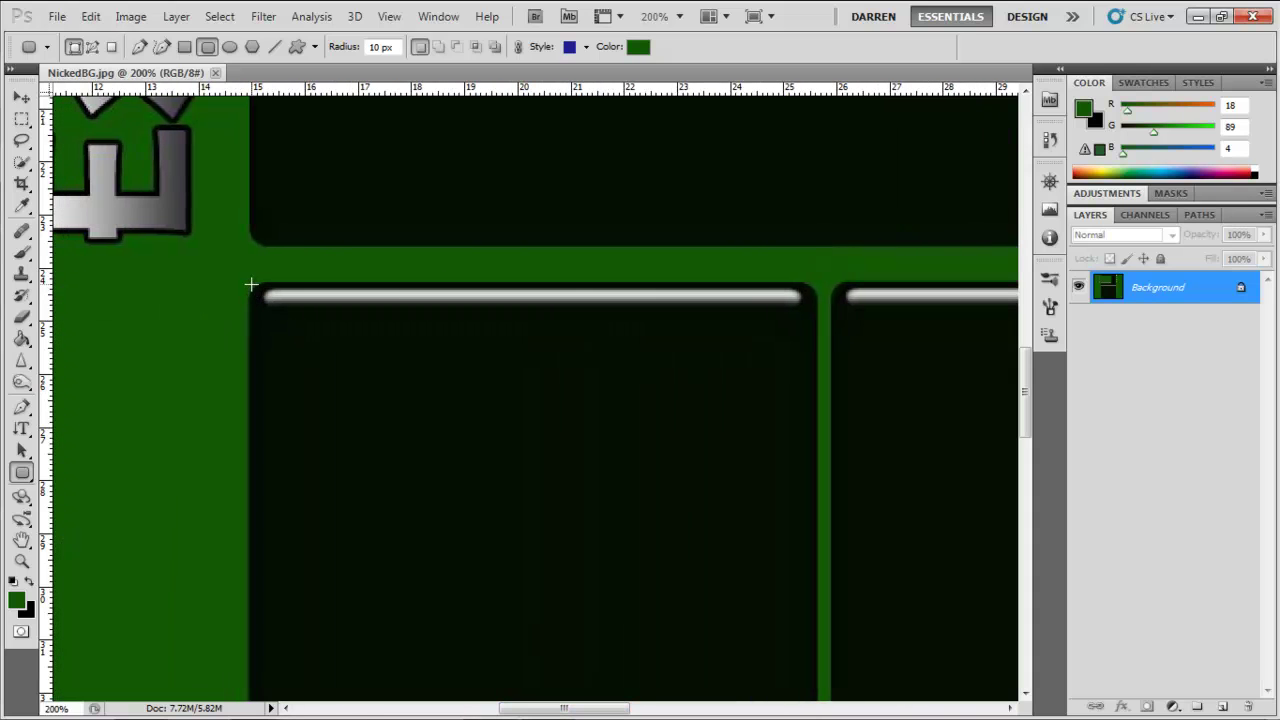
pyautogui.moveTo(296, 323); pyautogui.dragTo(815, 632)
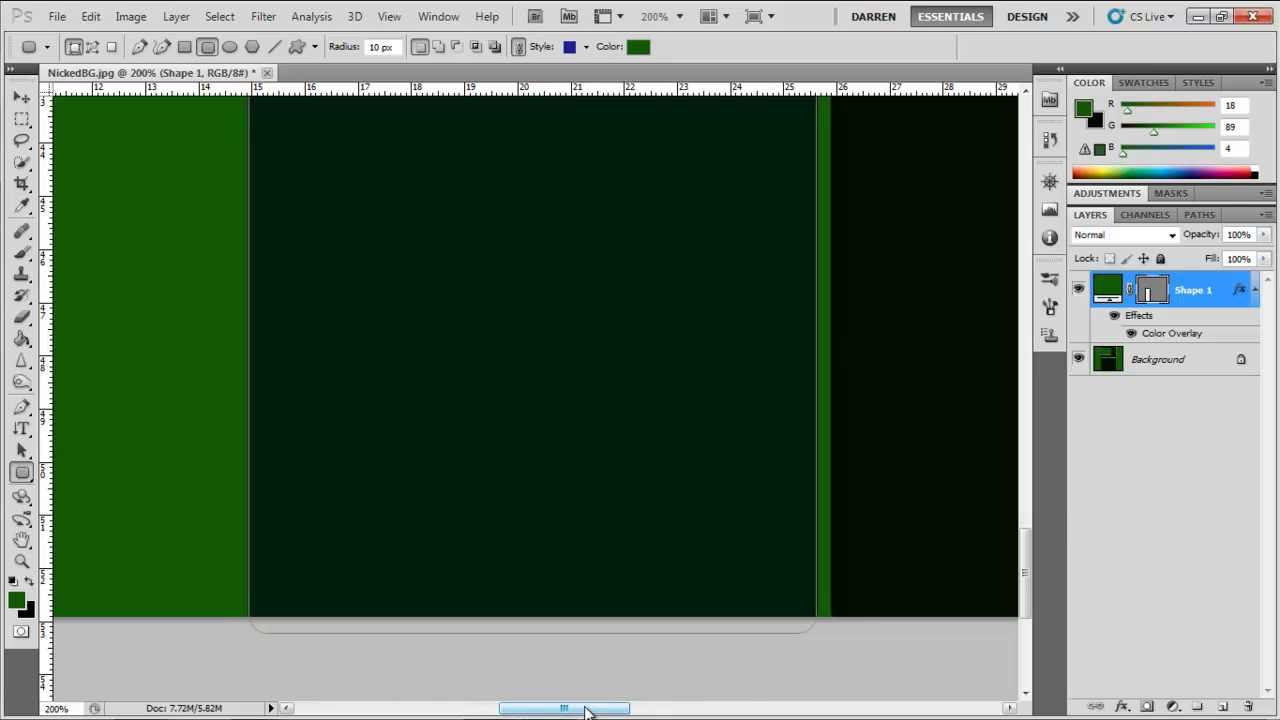
pyautogui.moveTo(1025, 563); pyautogui.dragTo(1025, 309)
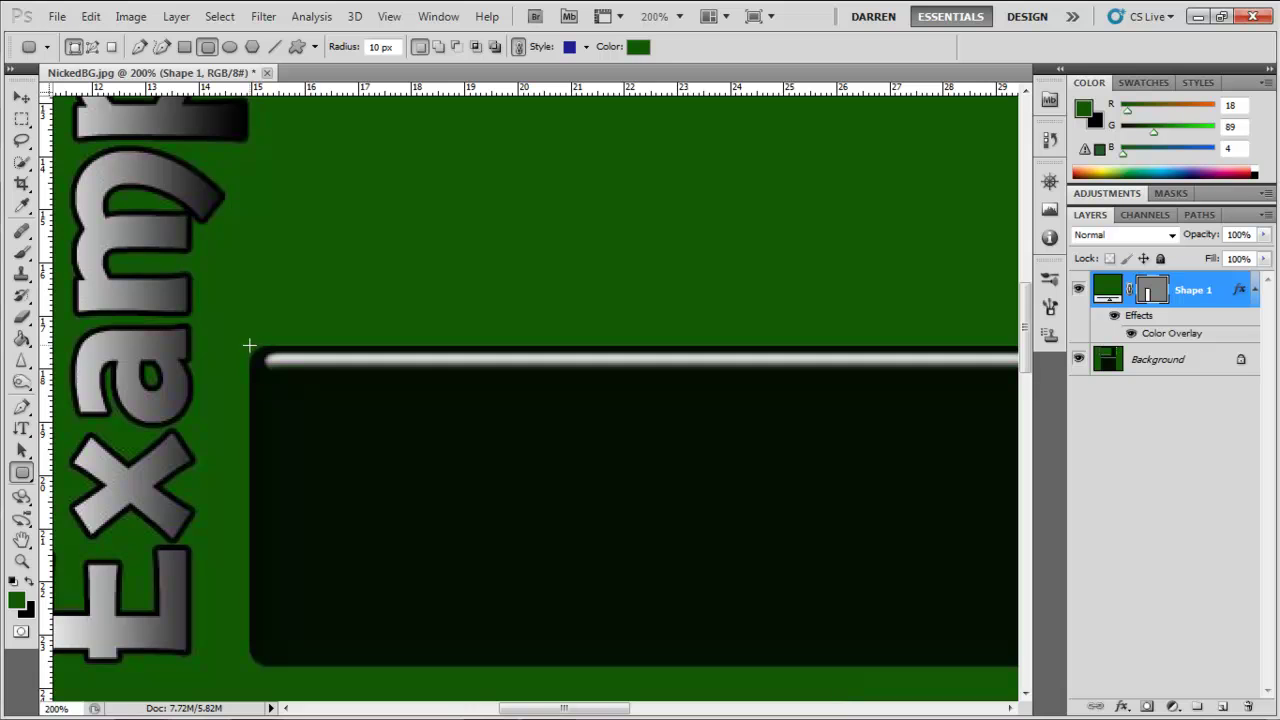
pyautogui.moveTo(250, 364); pyautogui.dragTo(700, 586)
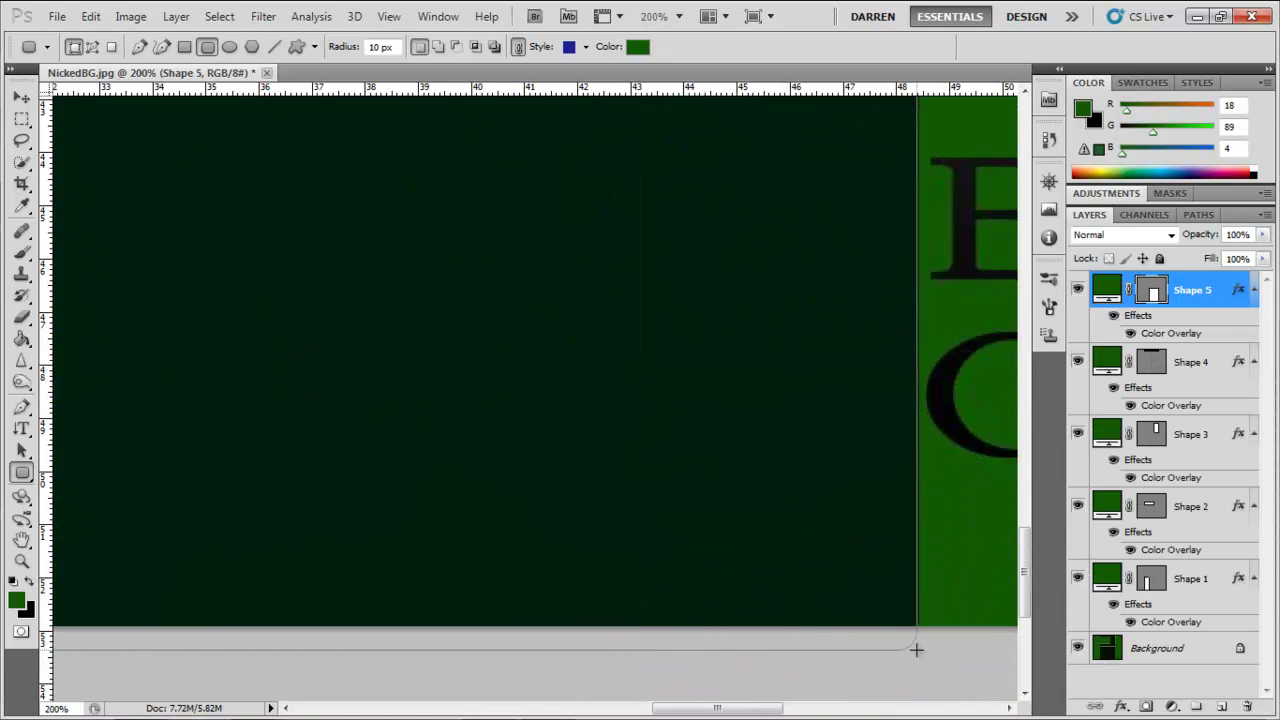
# - Collapse the effects of Shapes 1–5 and hide the Background layer
pyautogui.click(1254, 290)
pyautogui.click(1254, 326)
pyautogui.click(1254, 362)
pyautogui.click(1254, 399)
pyautogui.click(1254, 436)
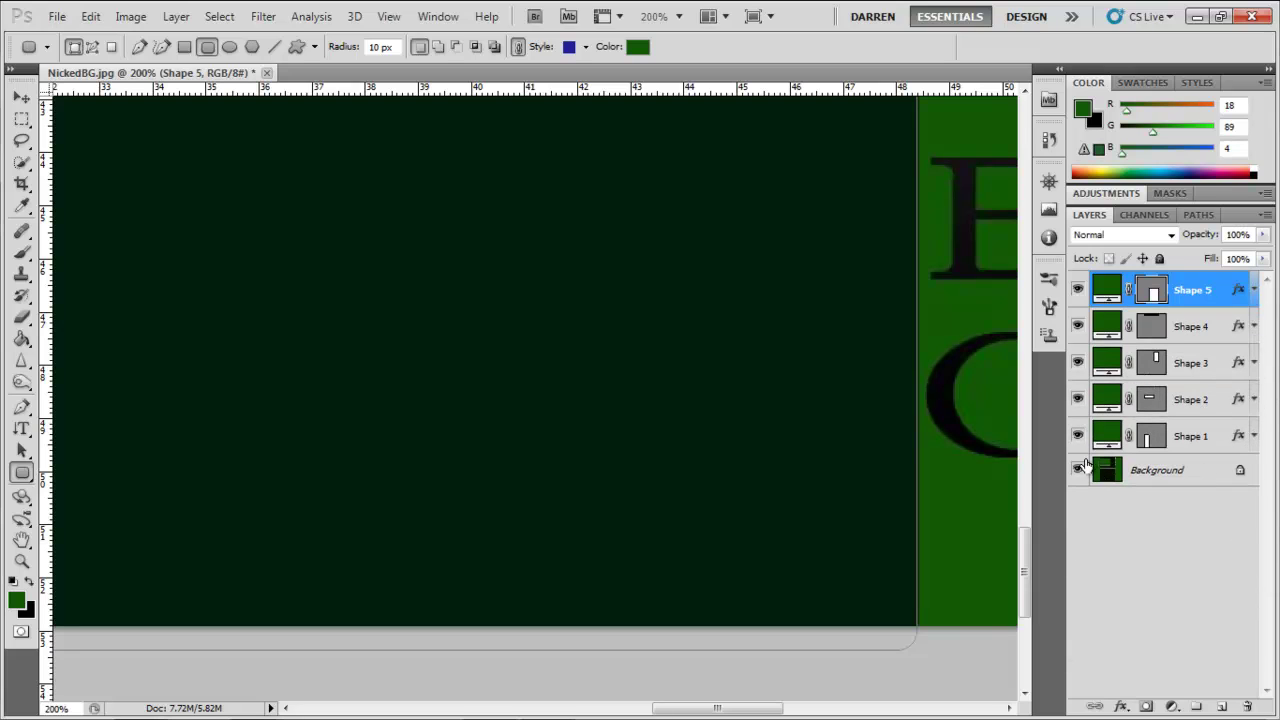
pyautogui.click(1077, 471)
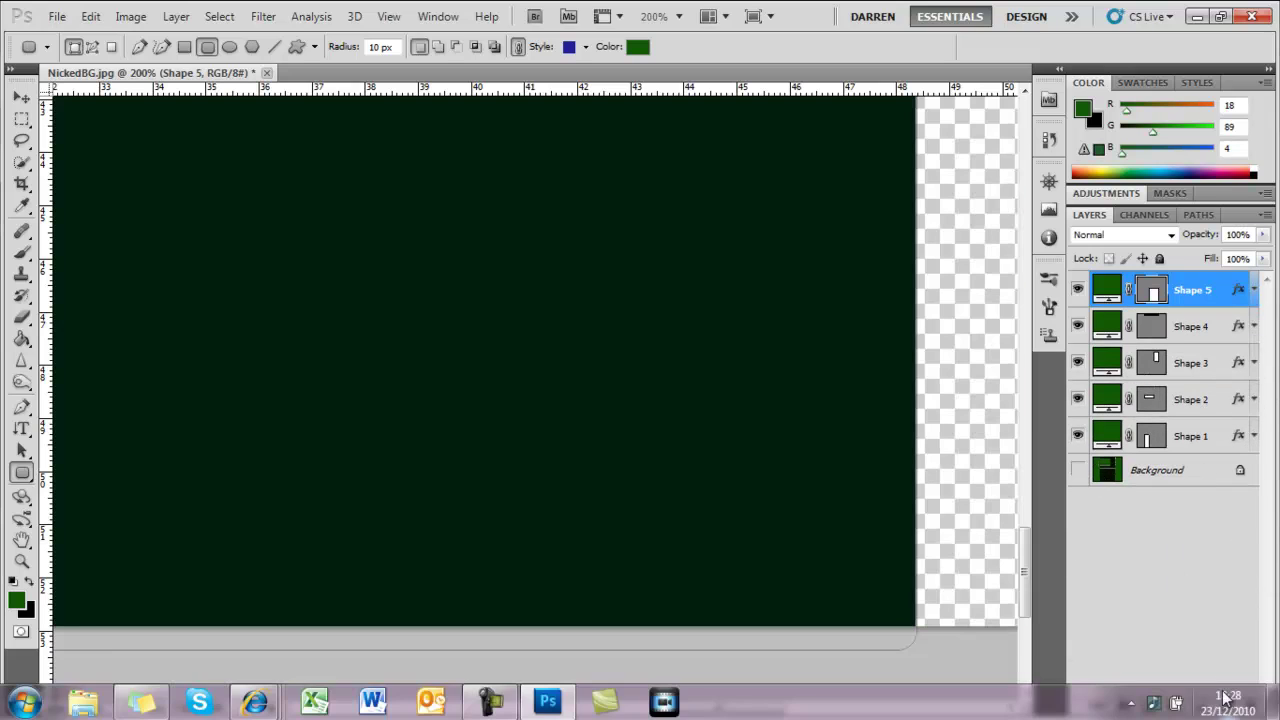
# - Add Layer 1 beneath all the shape layers and delete the Background layer
pyautogui.click(1220, 706)
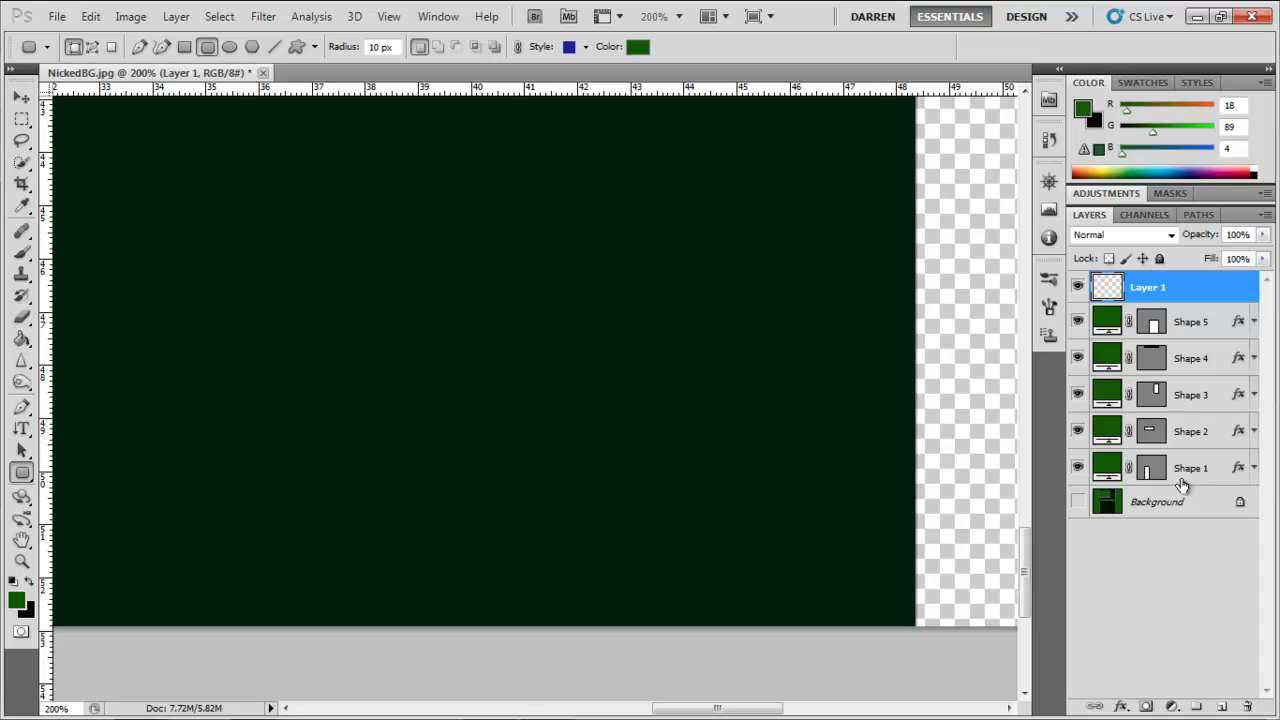
pyautogui.moveTo(1190, 307); pyautogui.dragTo(1174, 490)
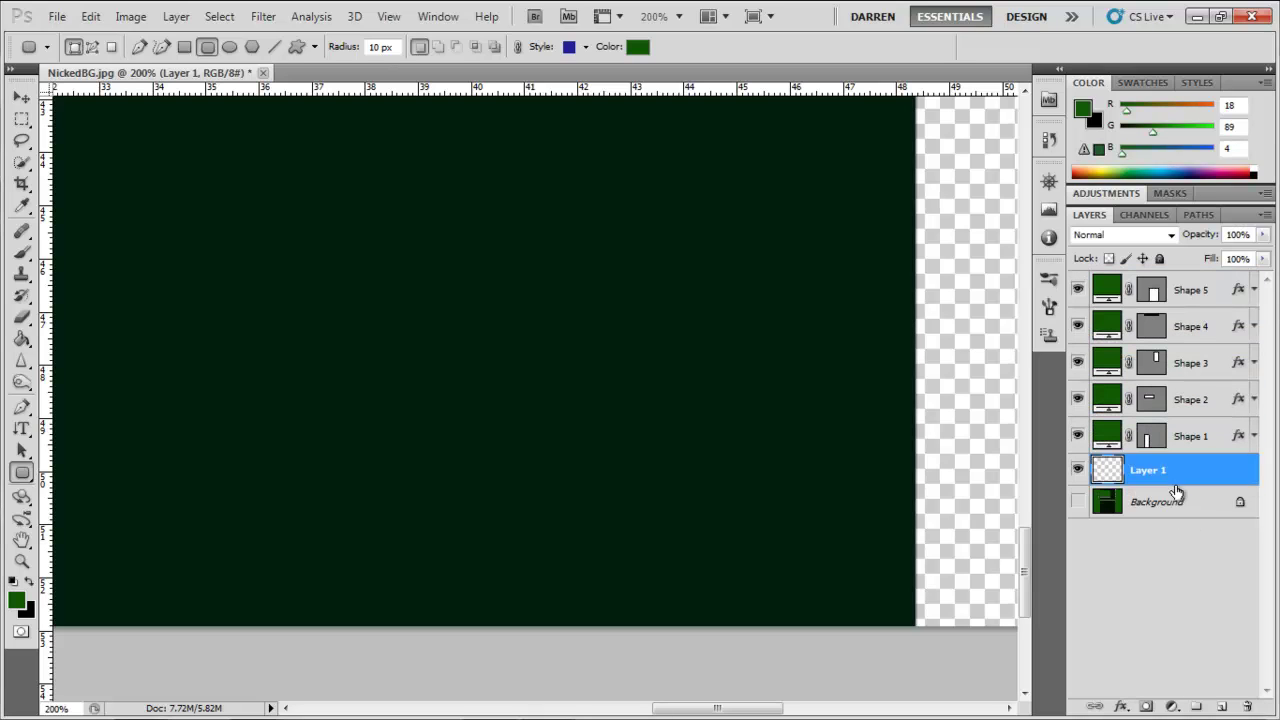
pyautogui.click(1183, 514)
pyautogui.rightClick(1183, 514)
pyautogui.click(1145, 574)
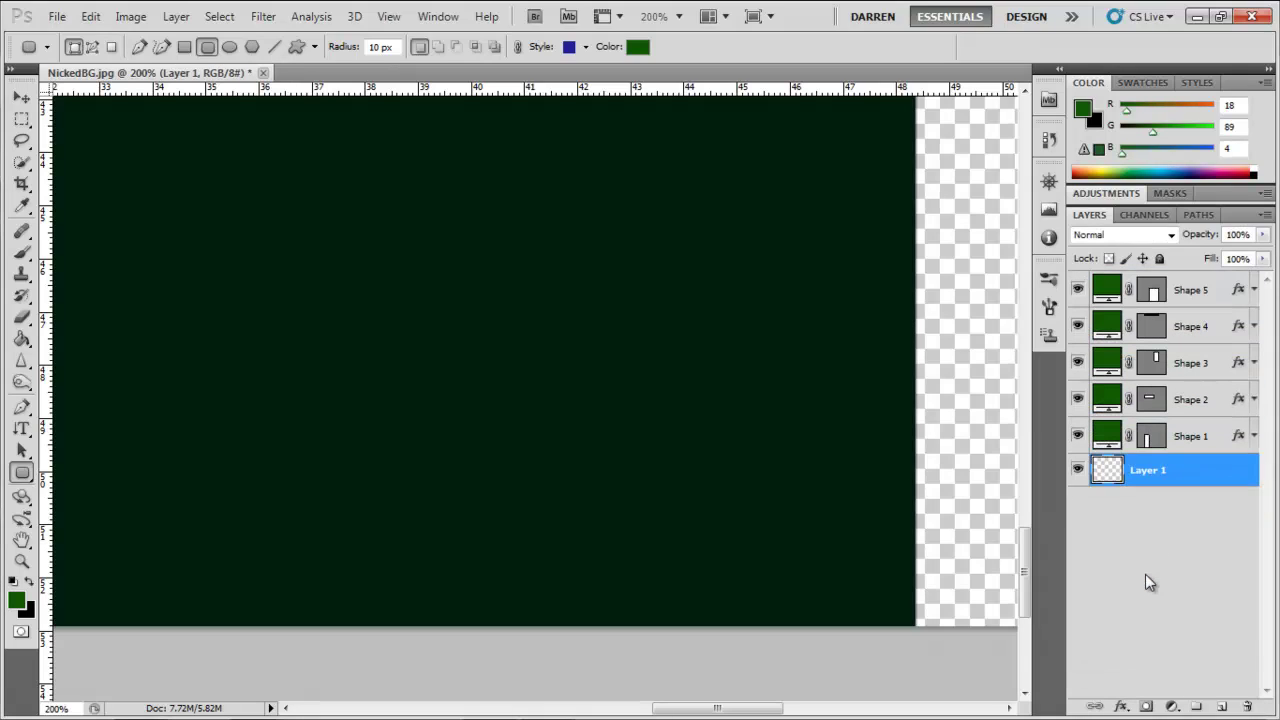
# - Zoom out to 50% to view the whole layout
pyautogui.click(668, 16)
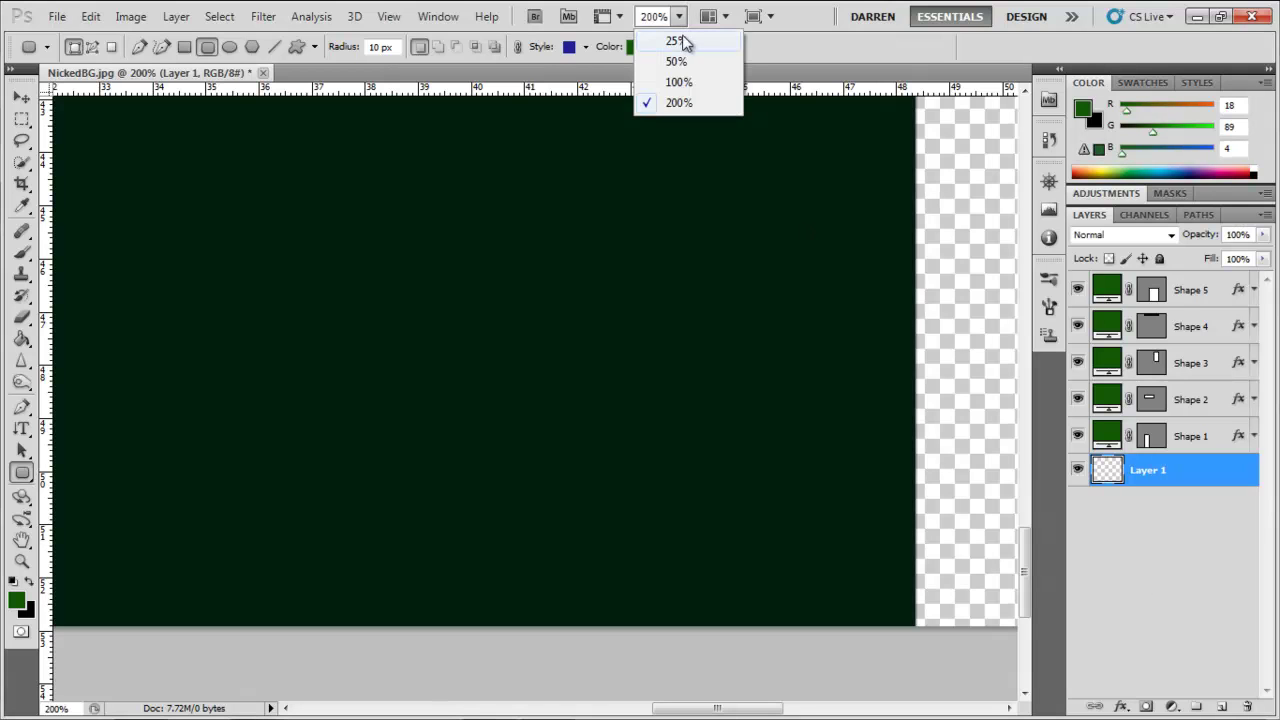
pyautogui.click(680, 63)
pyautogui.moveTo(1030, 537); pyautogui.dragTo(1023, 402)
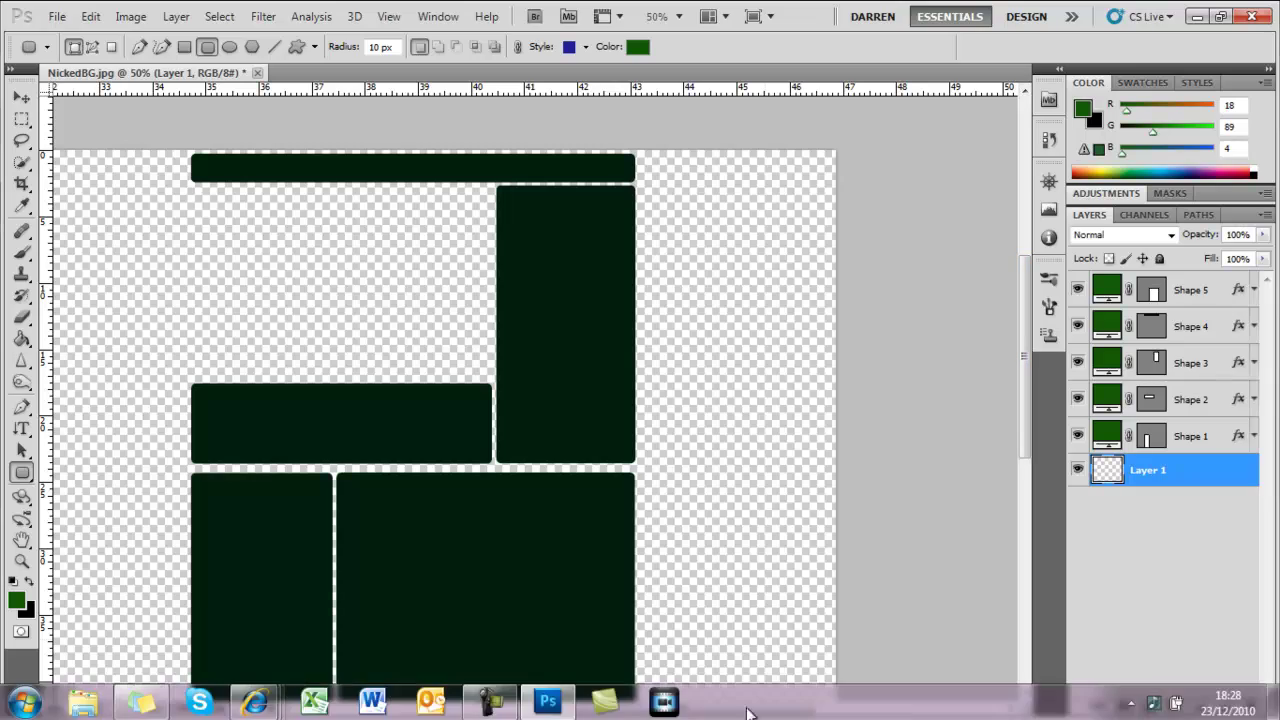
pyautogui.scroll(-2, 1022, 452)
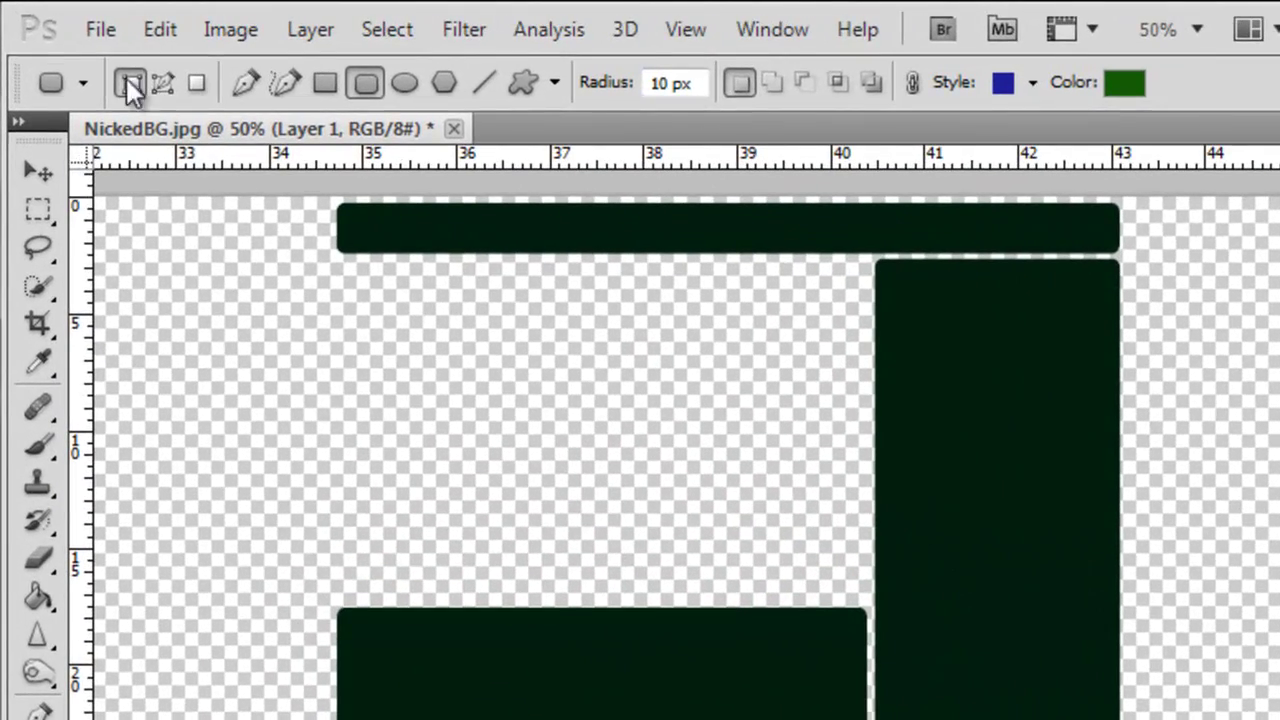
# - Save the document as BGTemplateDazzyBee.psd, accepting Maximize Compatibility
pyautogui.click(100, 29)
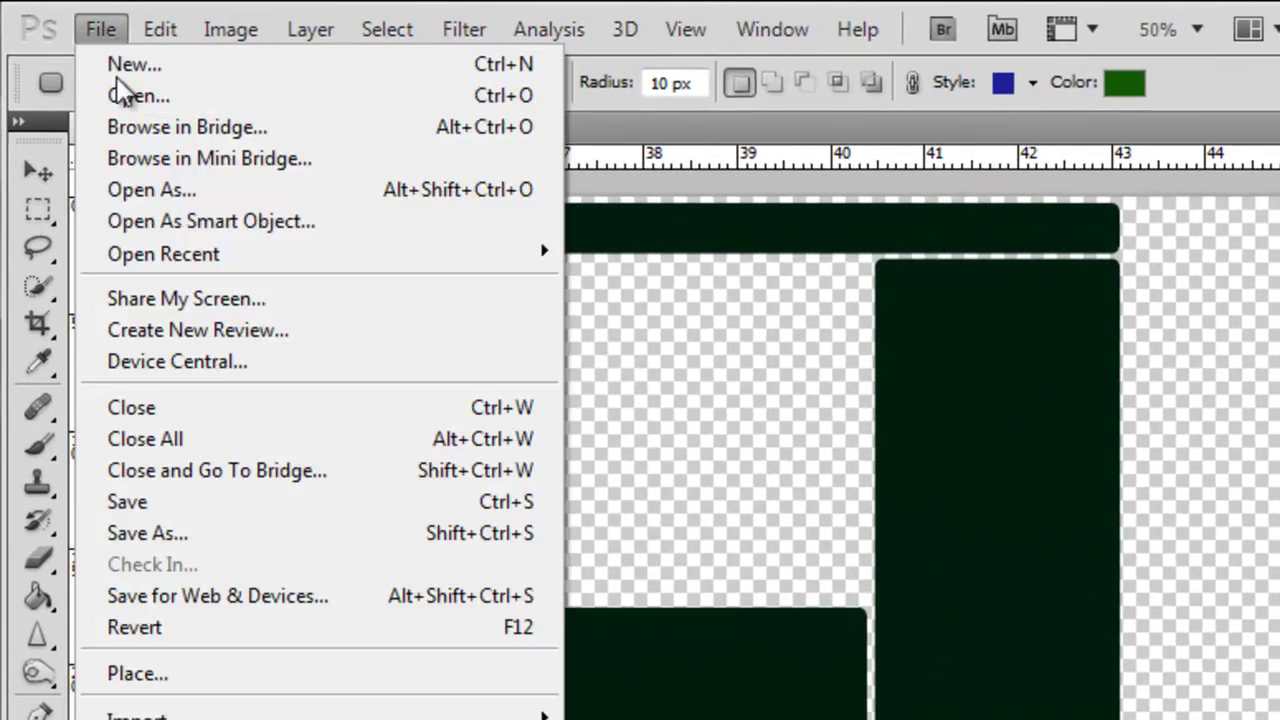
pyautogui.click(184, 533)
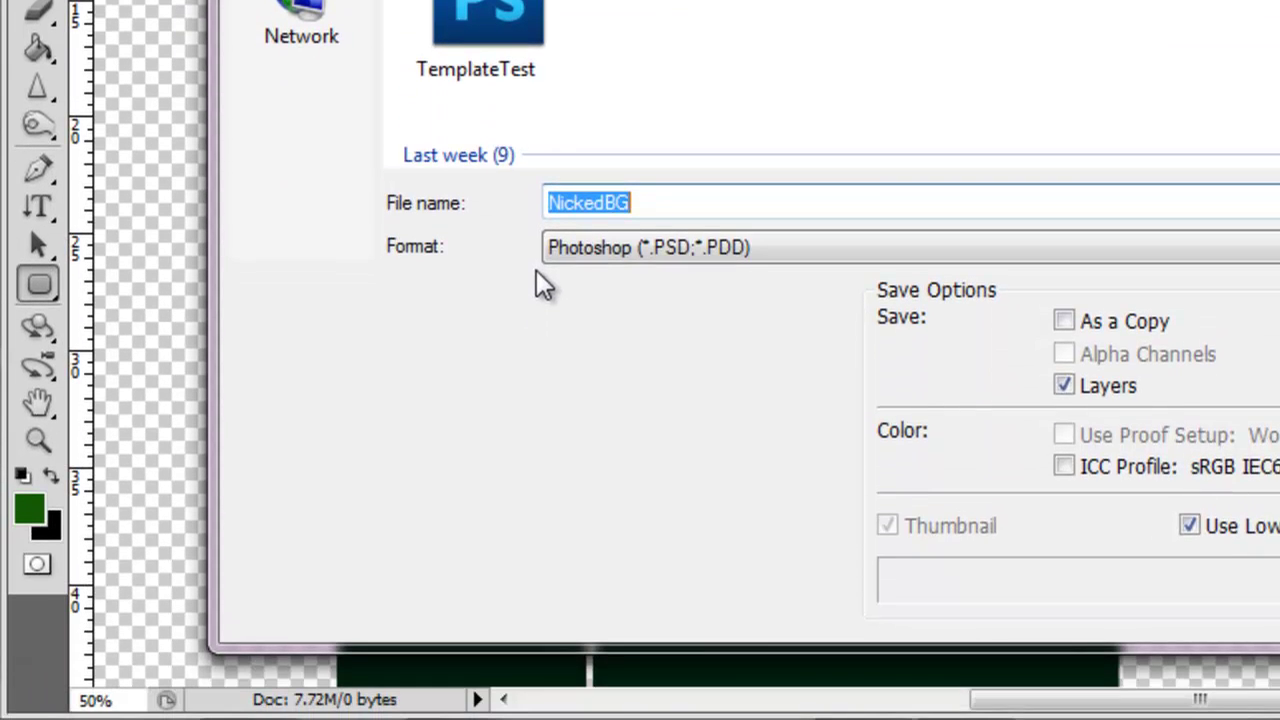
pyautogui.write('BGTemplate')
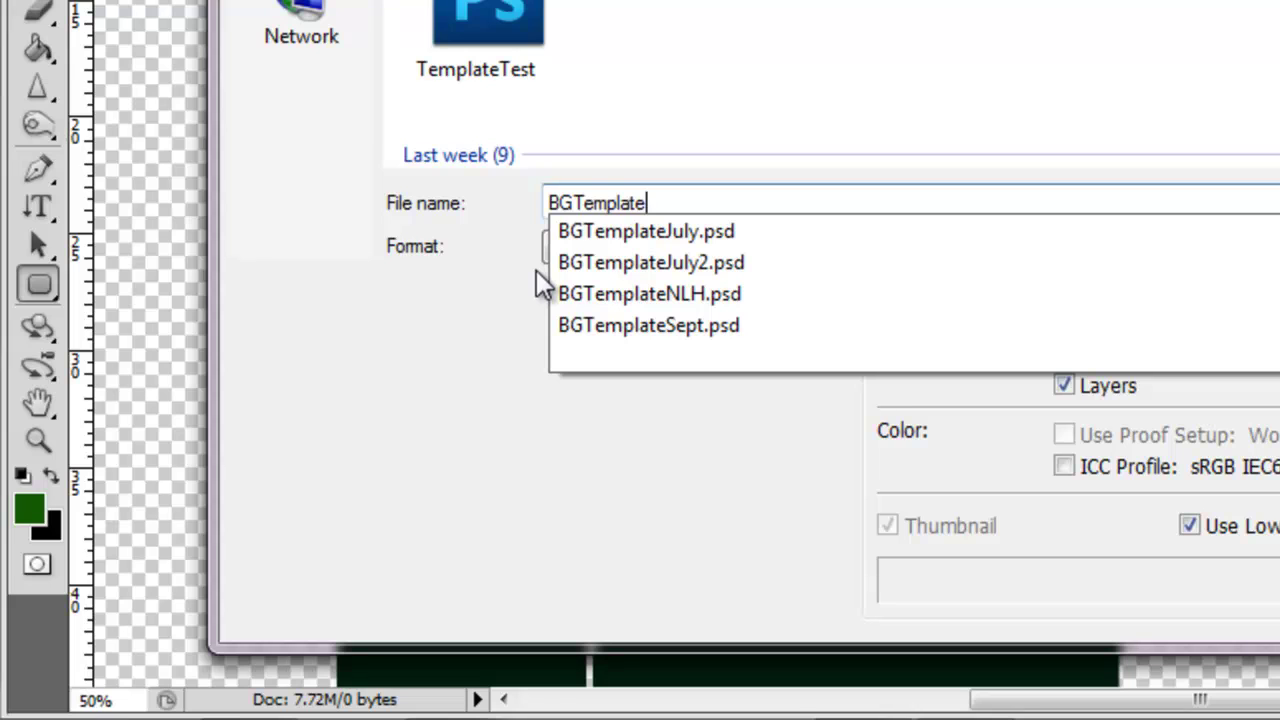
pyautogui.write('DazzyBee')
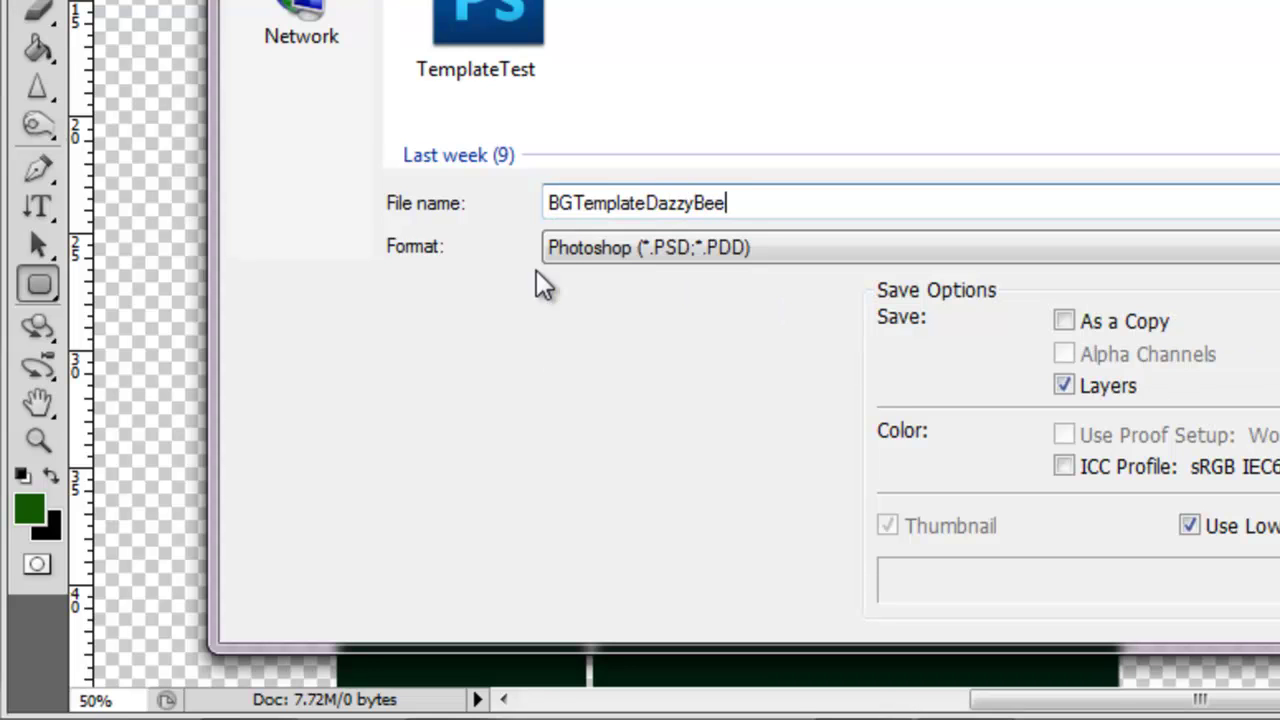
pyautogui.press('Return')
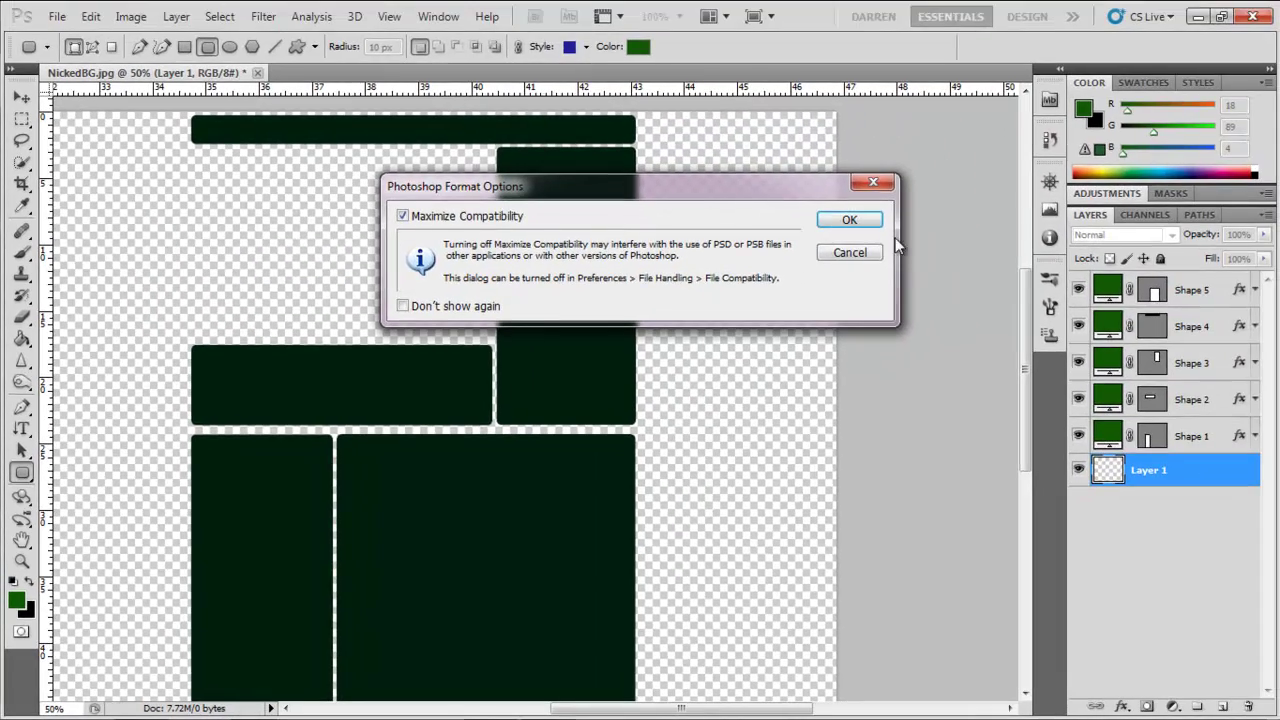
pyautogui.click(1208, 34)
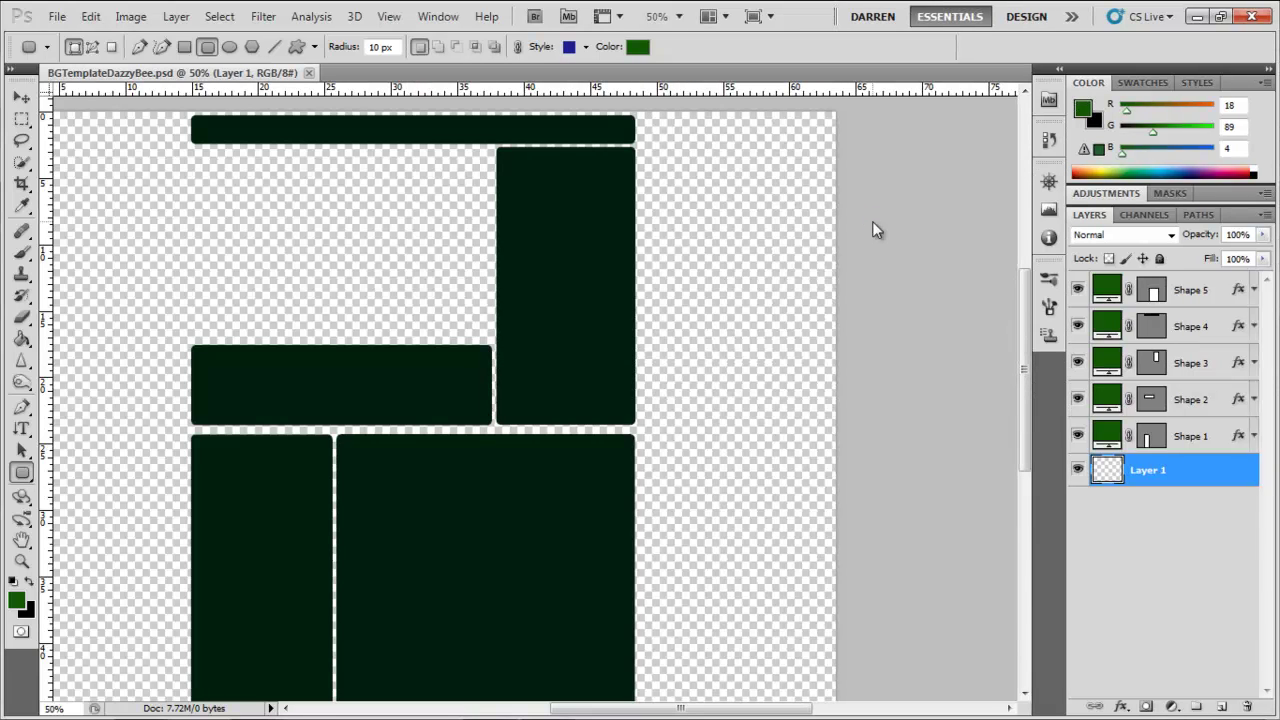
pyautogui.moveTo(1024, 416)
pyautogui.mouseDown()
pyautogui.moveTo(1024, 500)
pyautogui.moveTo(1024, 430)
pyautogui.mouseUp()
pyautogui.moveTo(683, 709); pyautogui.dragTo(651, 709)
pyautogui.moveTo(1025, 508); pyautogui.dragTo(1025, 434)
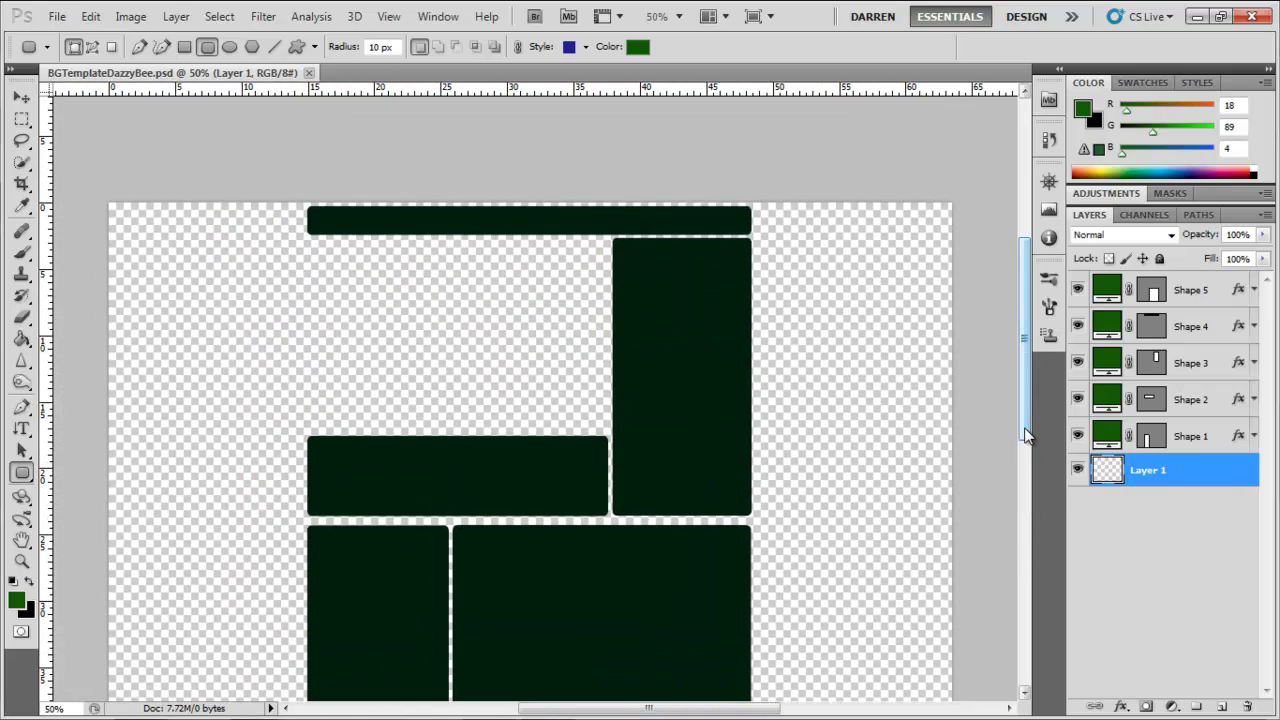
# - Place the striped 'back' image and stretch it to fill the canvas height
pyautogui.click(62, 17)
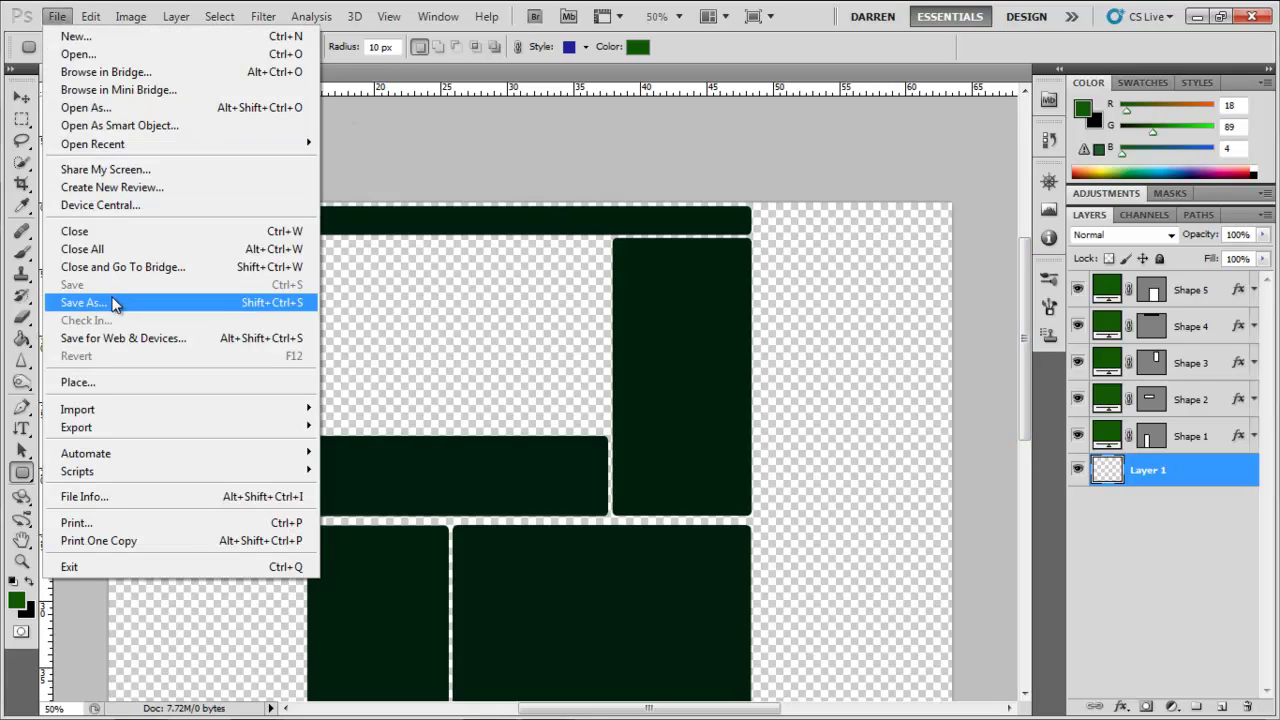
pyautogui.click(124, 382)
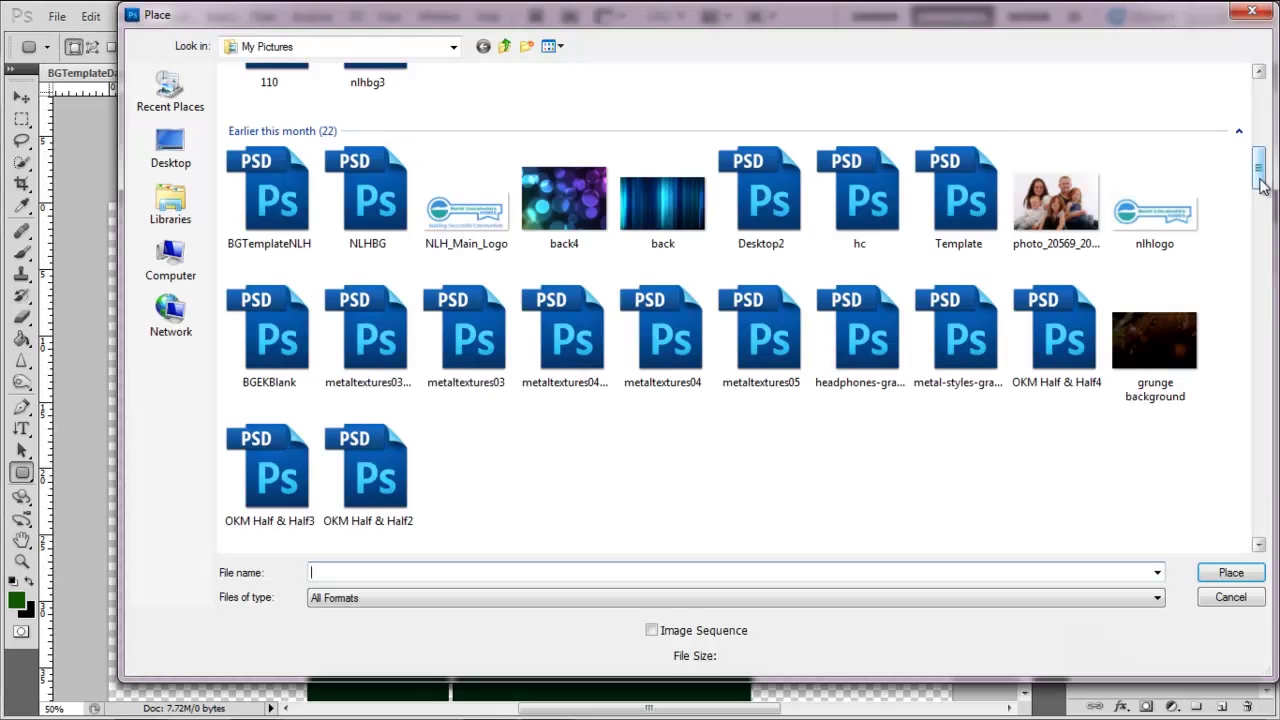
pyautogui.doubleClick(671, 195)
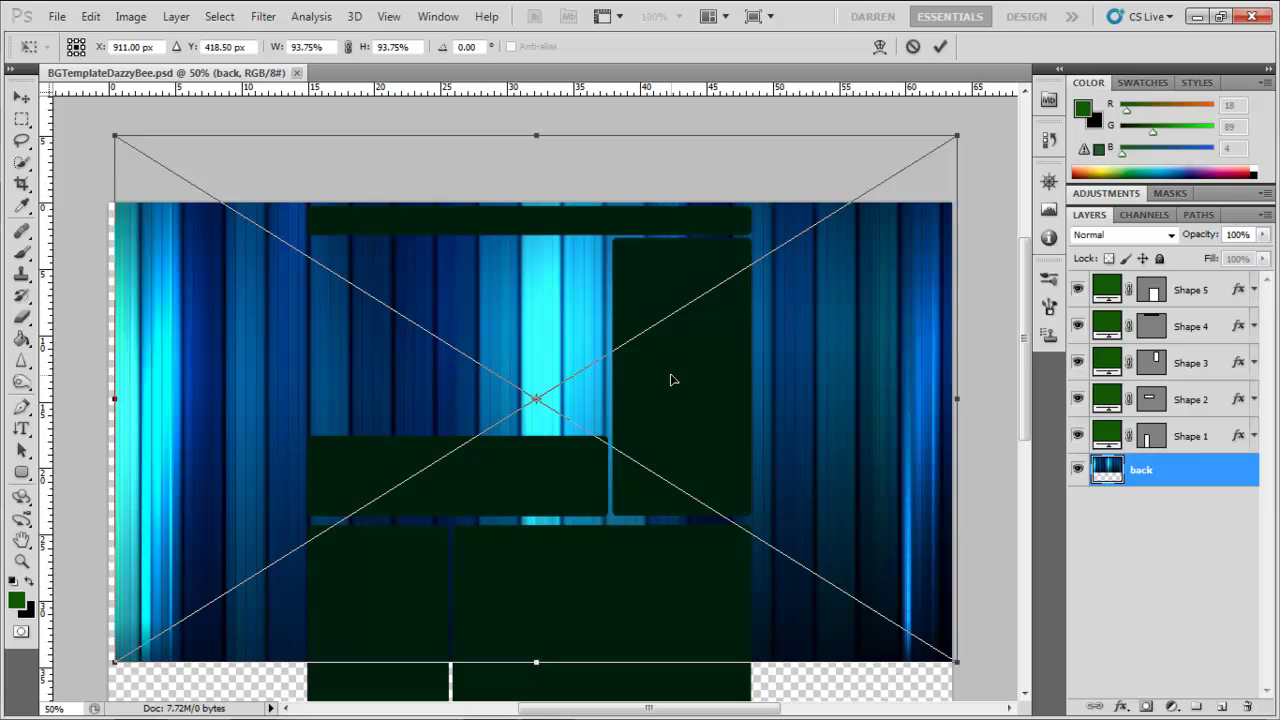
pyautogui.moveTo(672, 379); pyautogui.dragTo(668, 444)
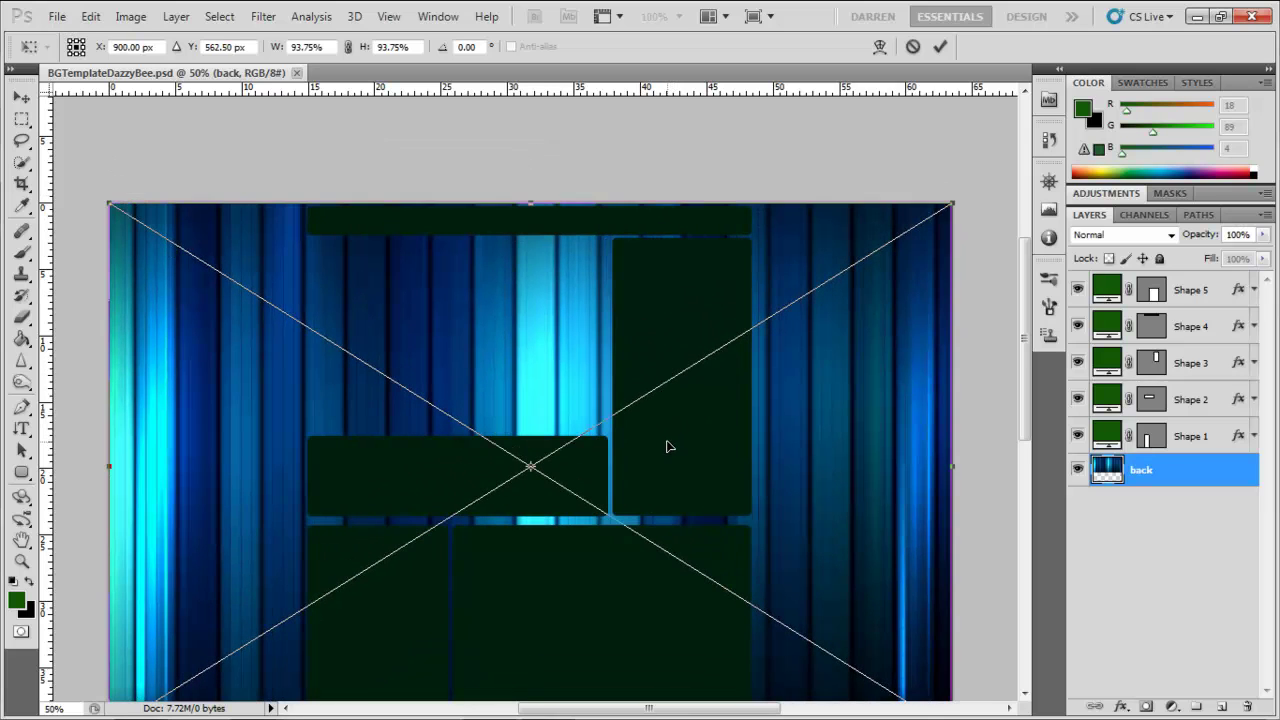
pyautogui.moveTo(1029, 357); pyautogui.dragTo(1020, 494)
pyautogui.moveTo(518, 337); pyautogui.dragTo(526, 506)
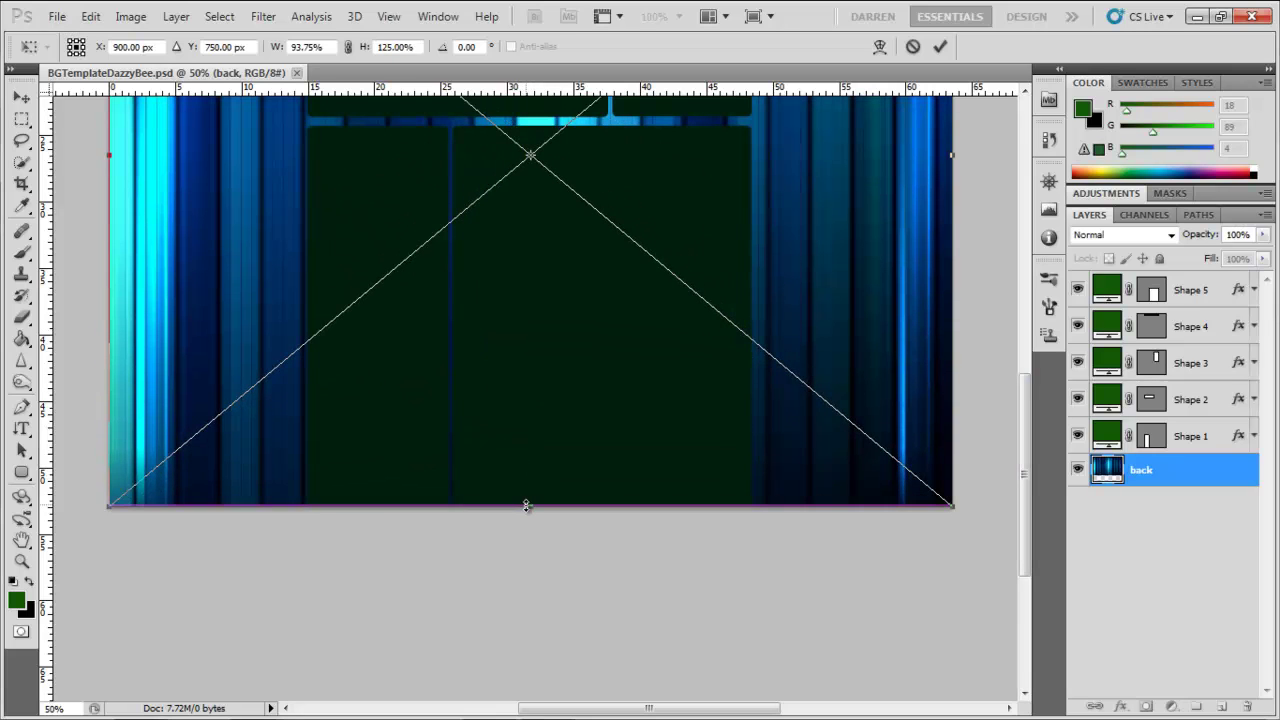
pyautogui.click(941, 46)
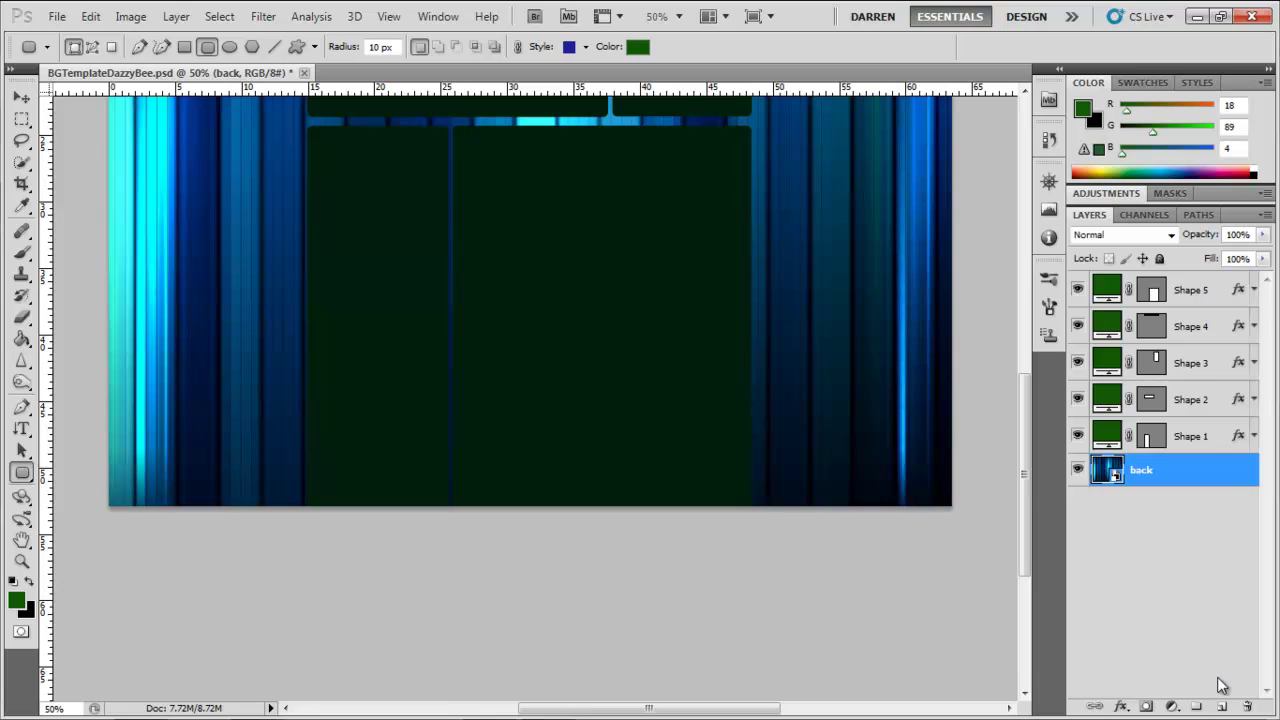
# - Add a new layer at the top of the stack and pick a soft round brush
pyautogui.click(1222, 708)
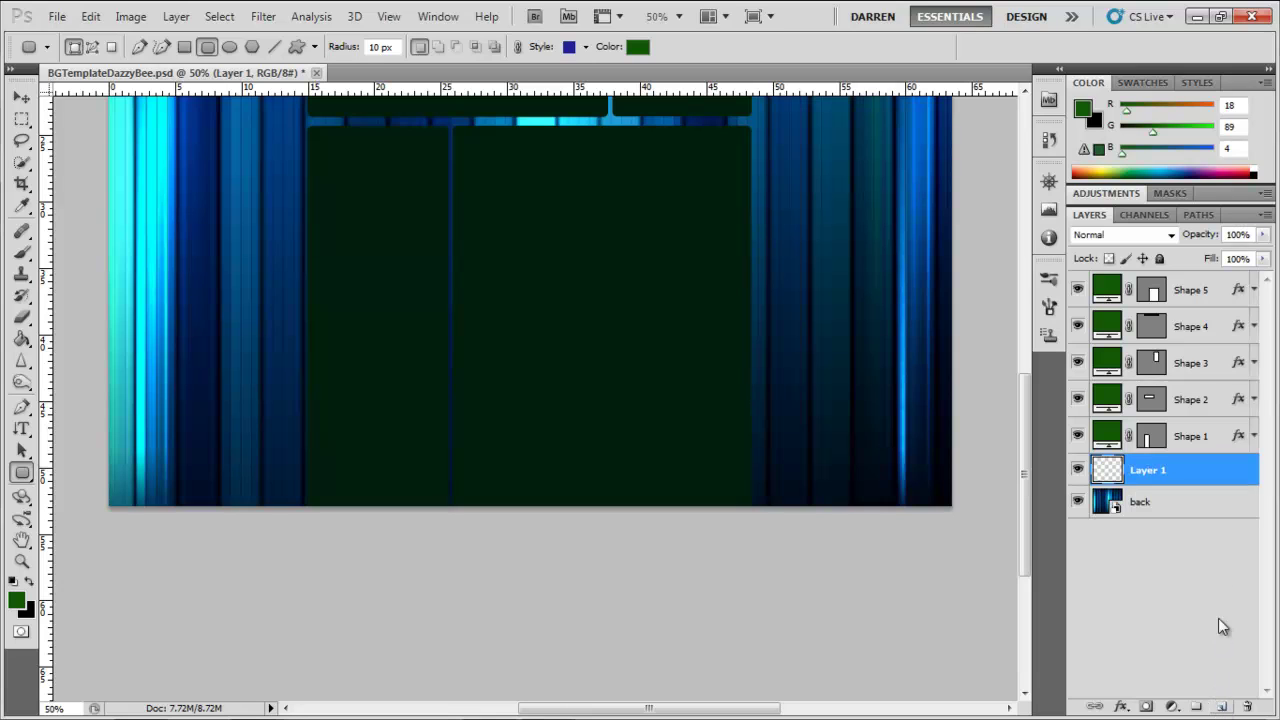
pyautogui.moveTo(1215, 472); pyautogui.dragTo(1211, 287)
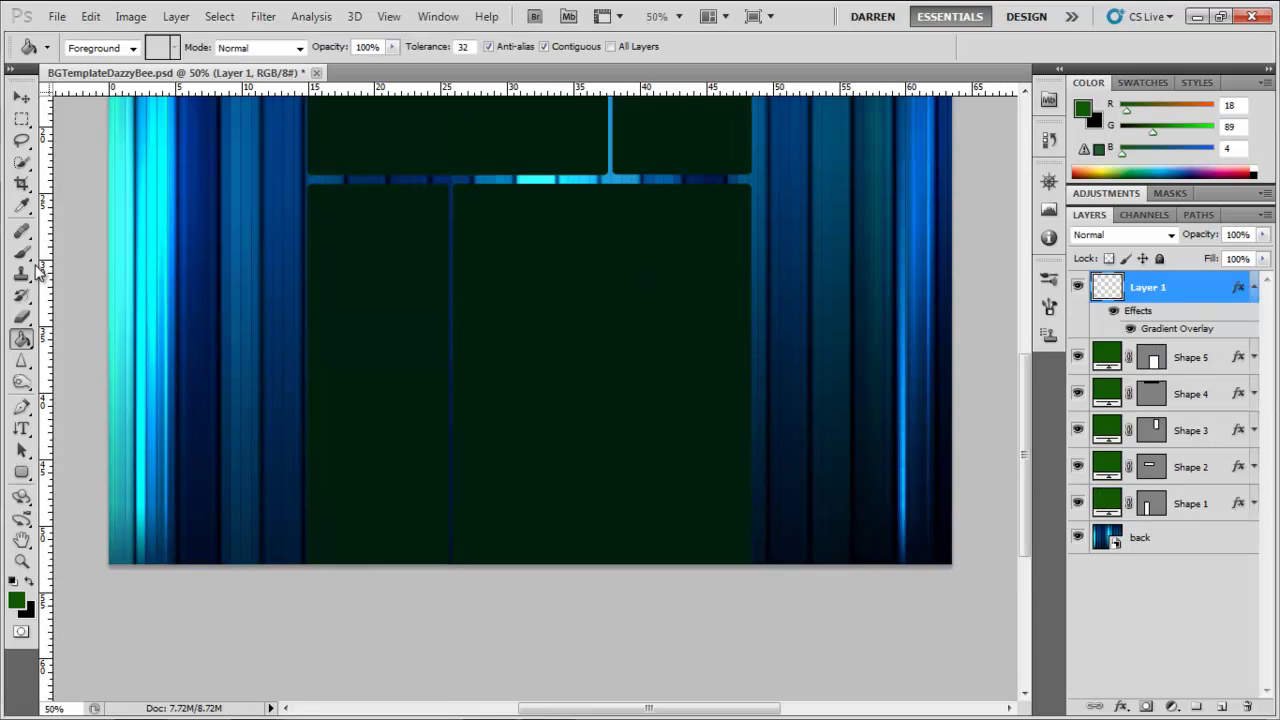
pyautogui.click(24, 255)
pyautogui.click(96, 48)
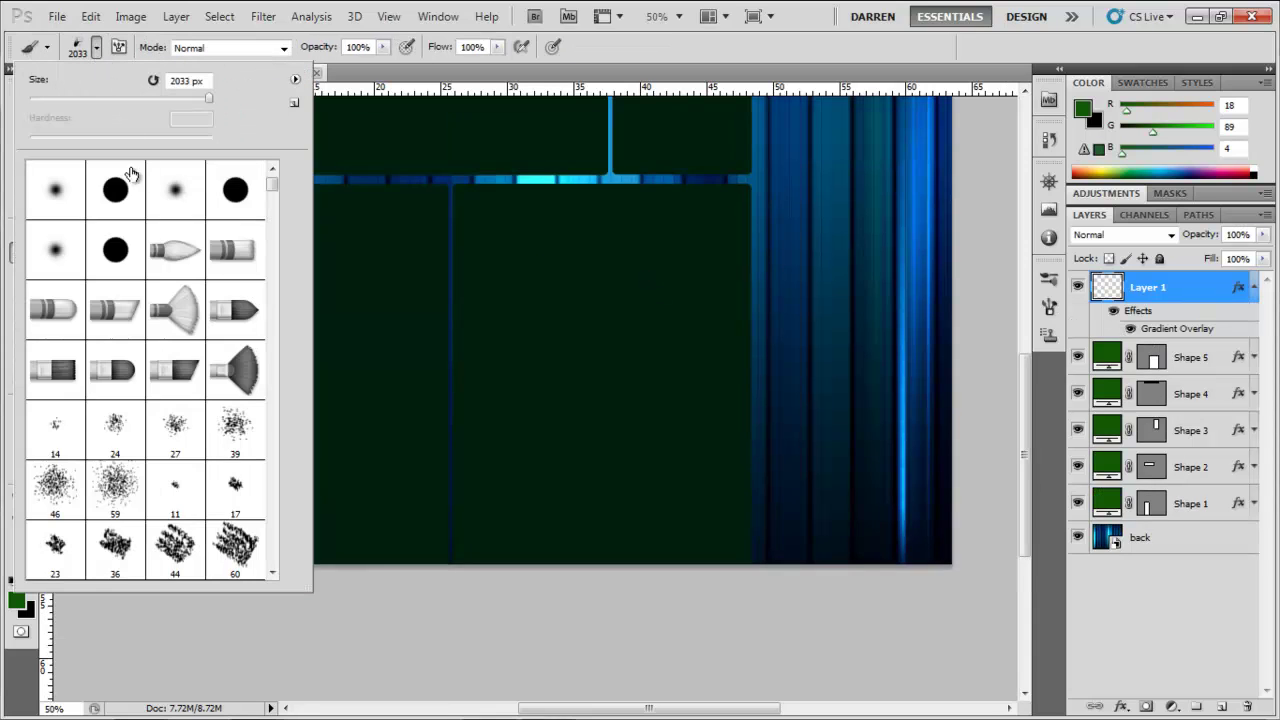
pyautogui.click(180, 203)
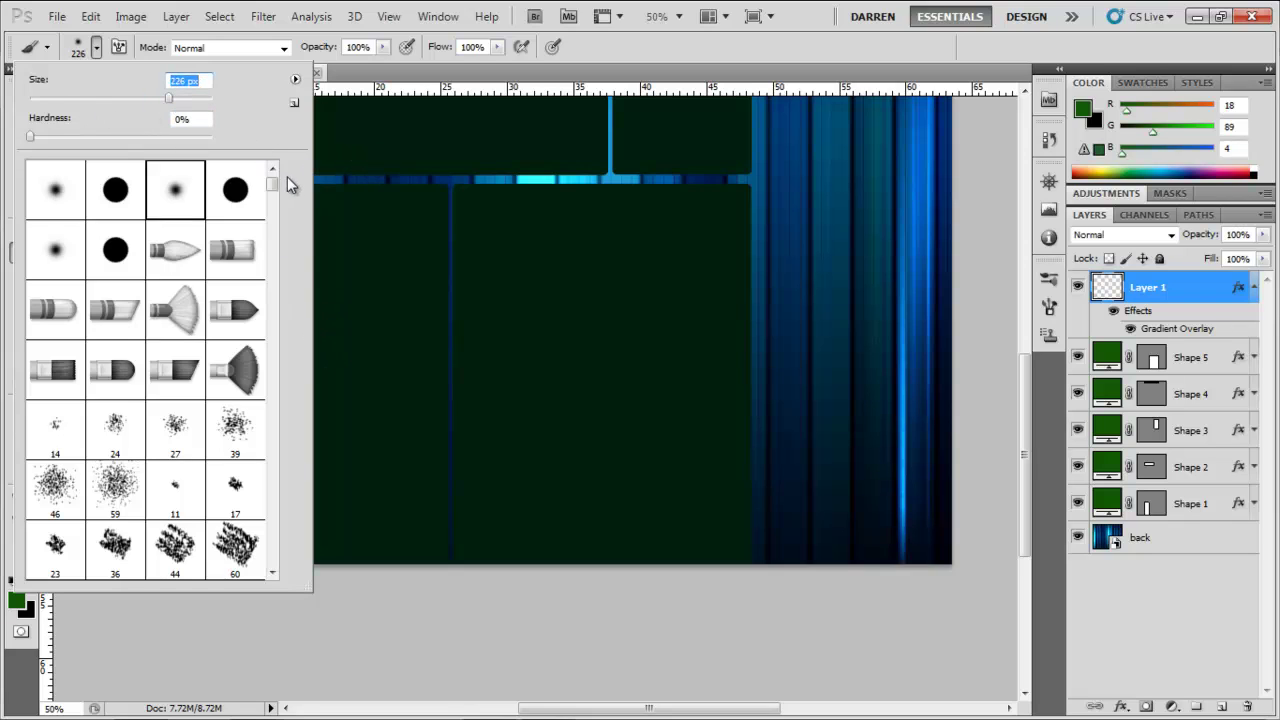
pyautogui.click(586, 44)
# - Paint soft black across the bottom of the canvas
pyautogui.press('x')
pyautogui.moveTo(929, 517)
pyautogui.mouseDown()
pyautogui.moveTo(906, 552)
pyautogui.moveTo(833, 576)
pyautogui.moveTo(954, 519)
pyautogui.moveTo(799, 562)
pyautogui.moveTo(413, 576)
pyautogui.moveTo(215, 561)
pyautogui.moveTo(98, 473)
pyautogui.moveTo(114, 556)
pyautogui.moveTo(243, 634)
pyautogui.mouseUp()
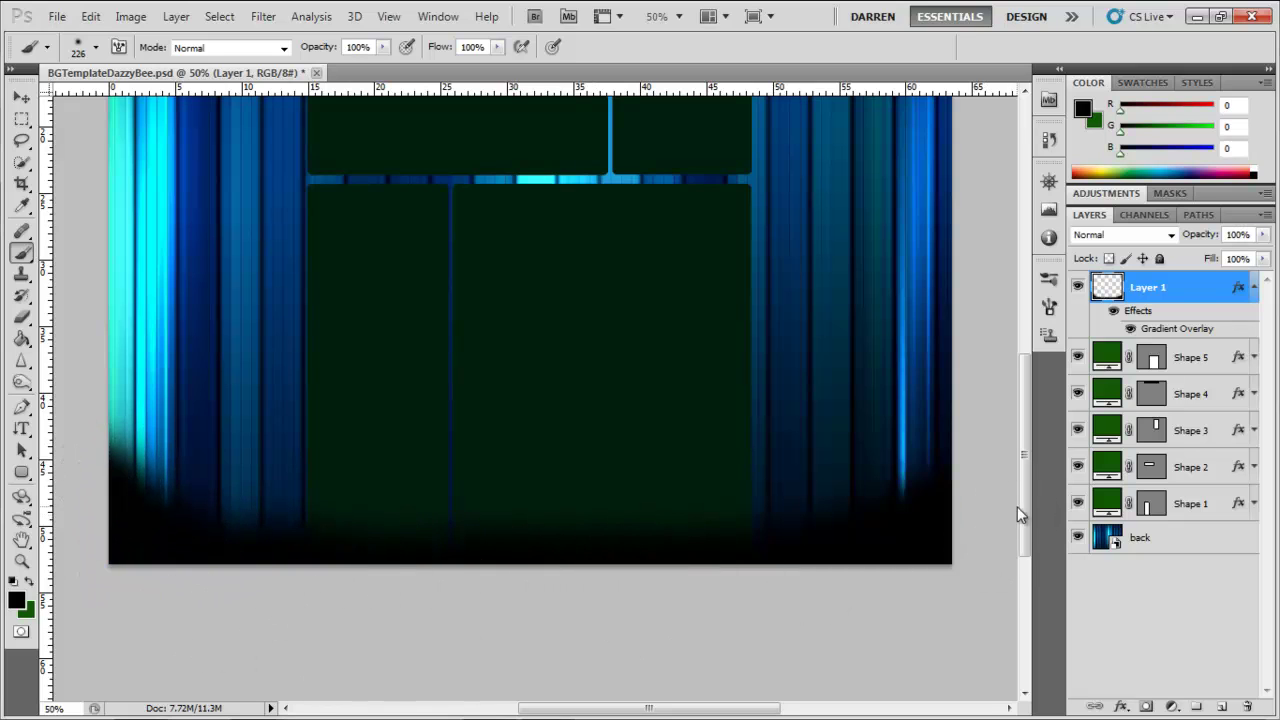
pyautogui.moveTo(1026, 484); pyautogui.dragTo(1038, 417)
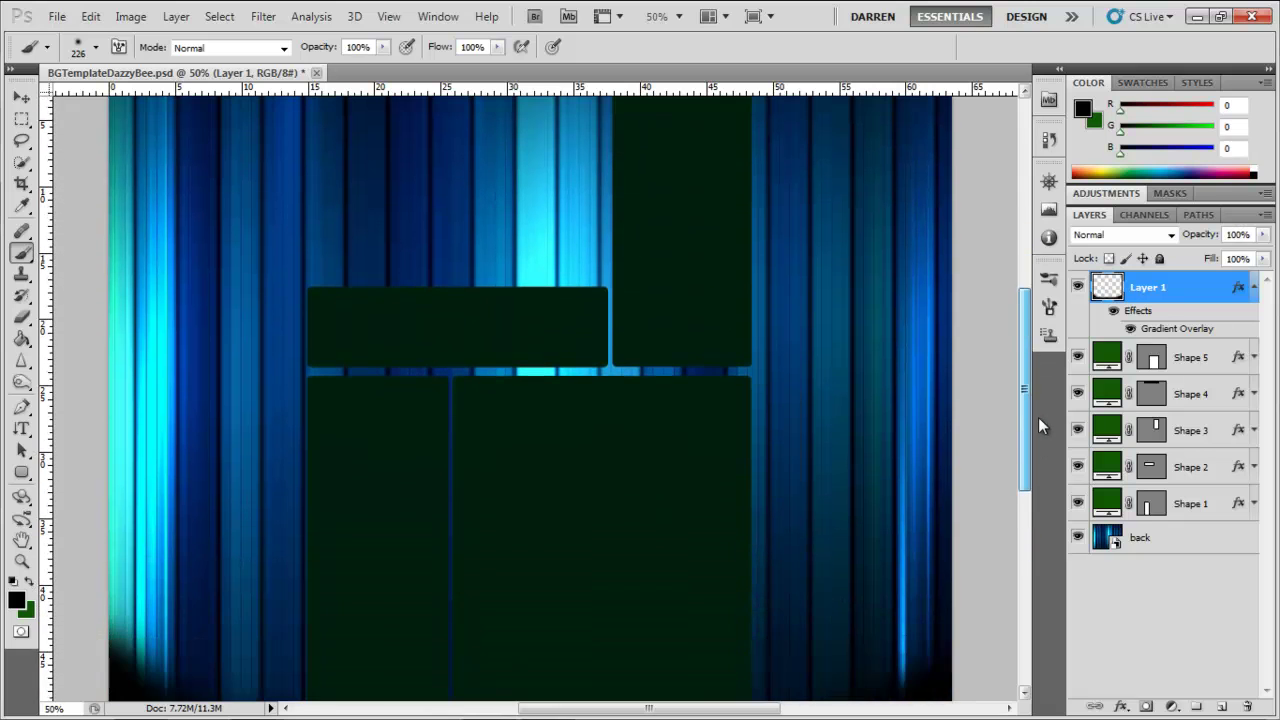
# - Give Shape 5 a Black, White gradient overlay
pyautogui.click(1216, 368)
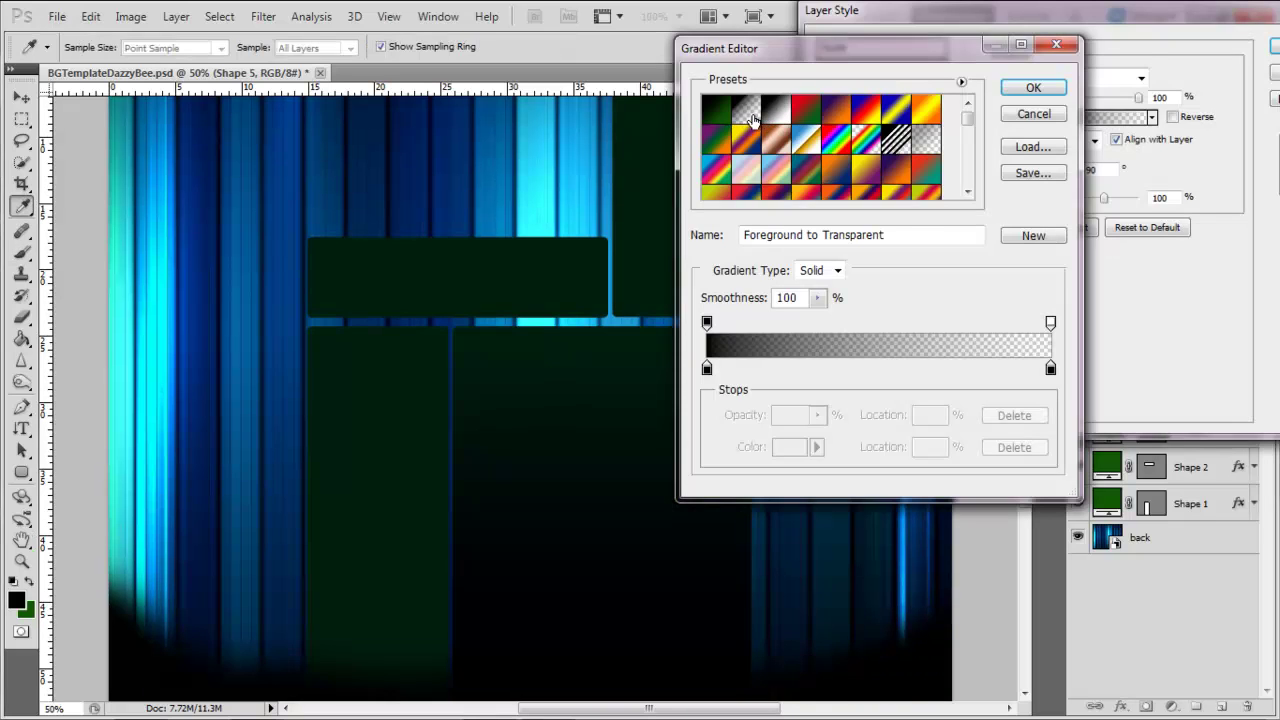
pyautogui.click(724, 115)
pyautogui.click(750, 117)
pyautogui.click(779, 114)
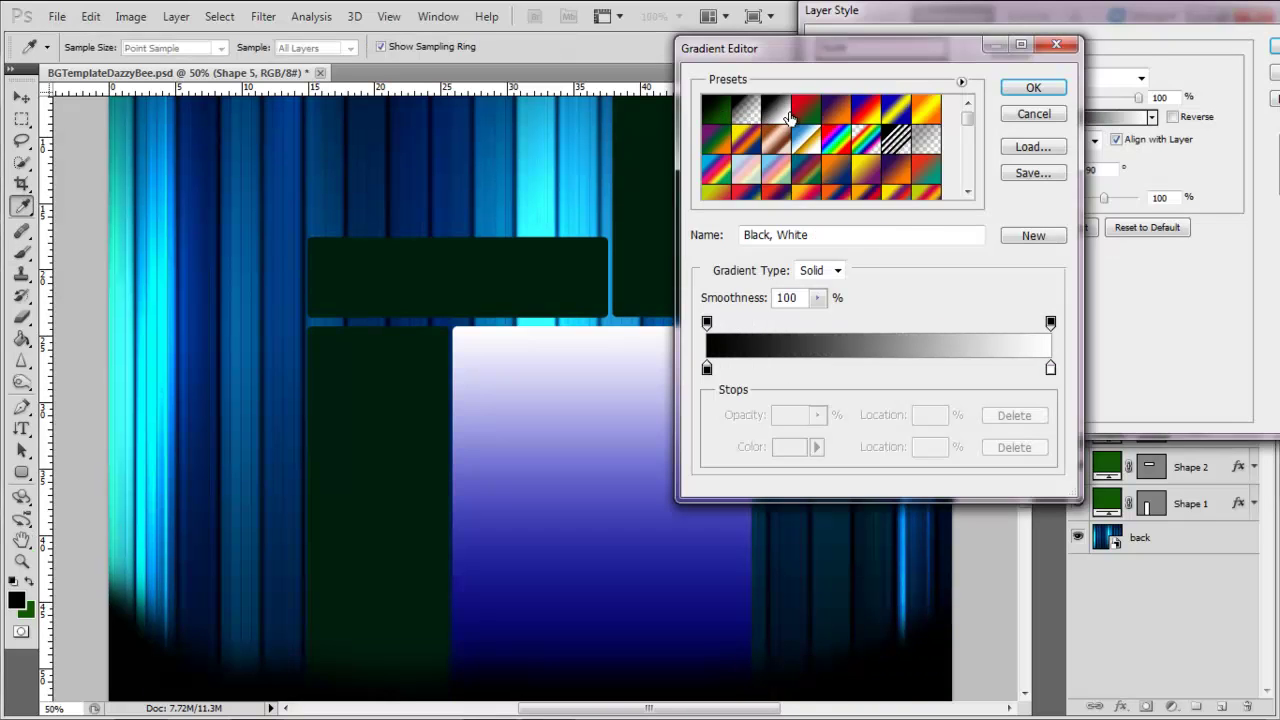
pyautogui.click(1030, 89)
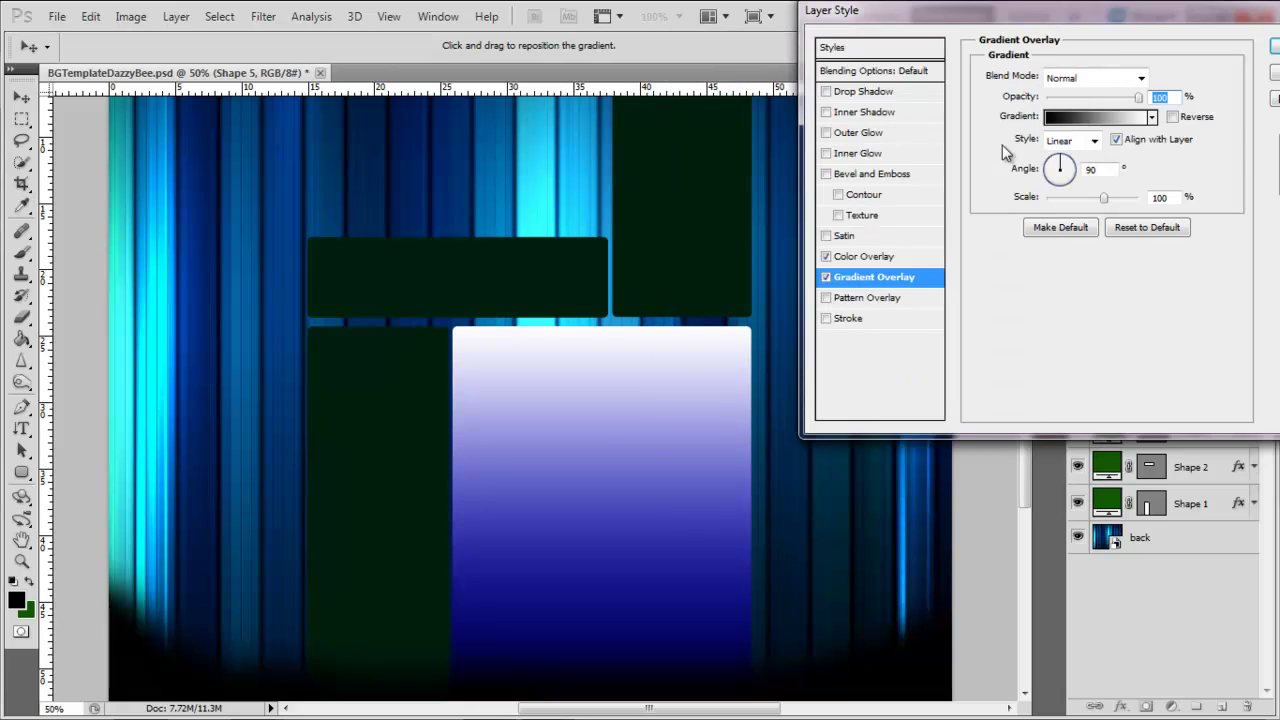
# - Add Bevel and Emboss, raise the gradient scale to 150%, and apply the style
pyautogui.click(826, 174)
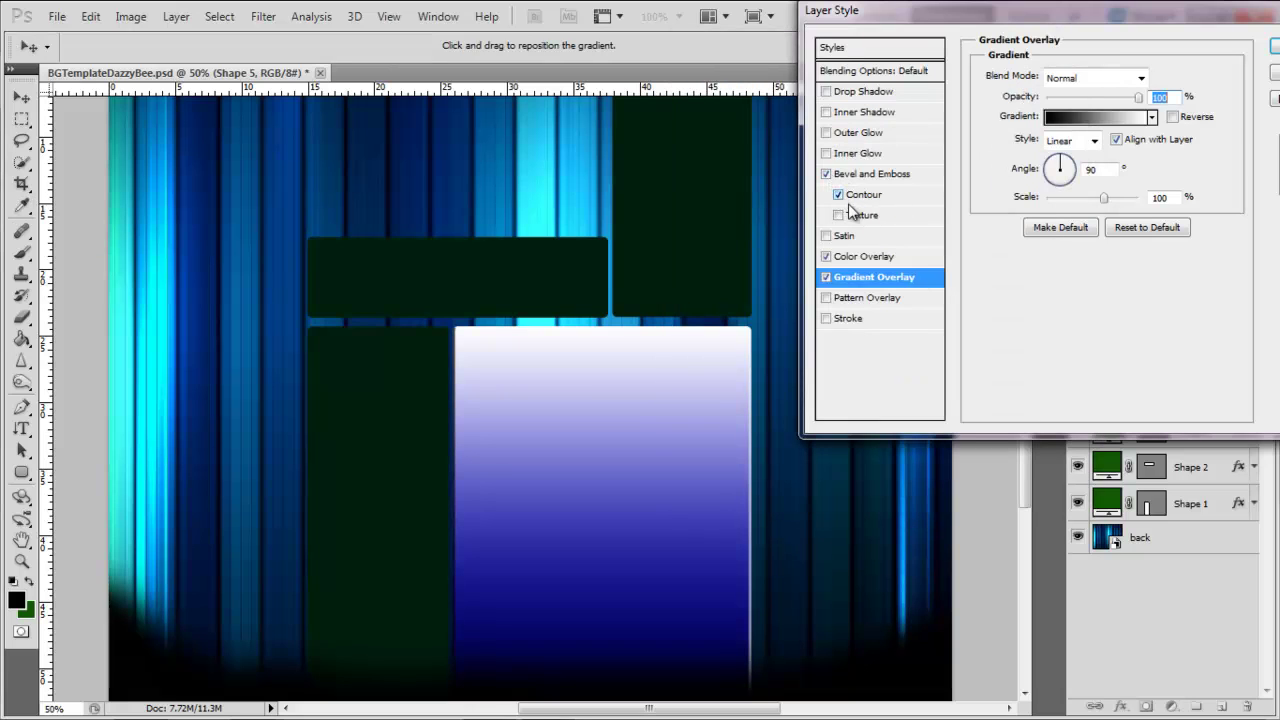
pyautogui.scroll(-4, 1040, 509)
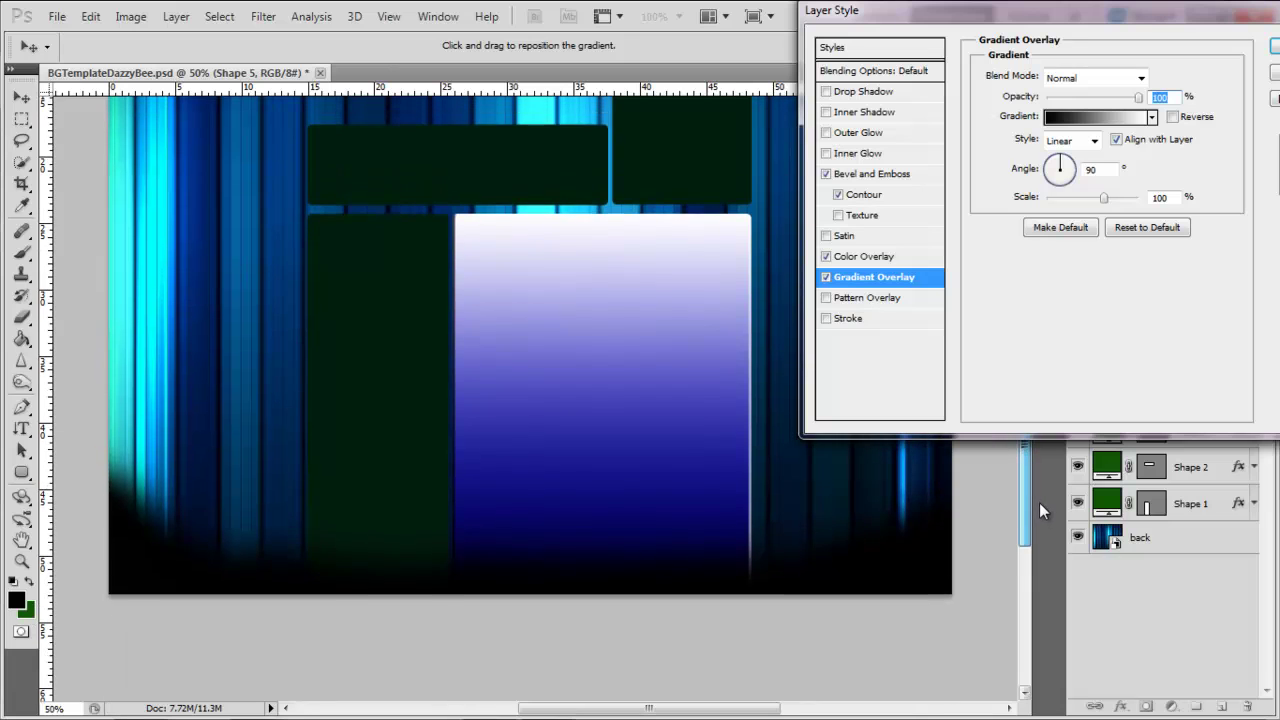
pyautogui.scroll(3, 1039, 490)
pyautogui.scroll(1, 1039, 467)
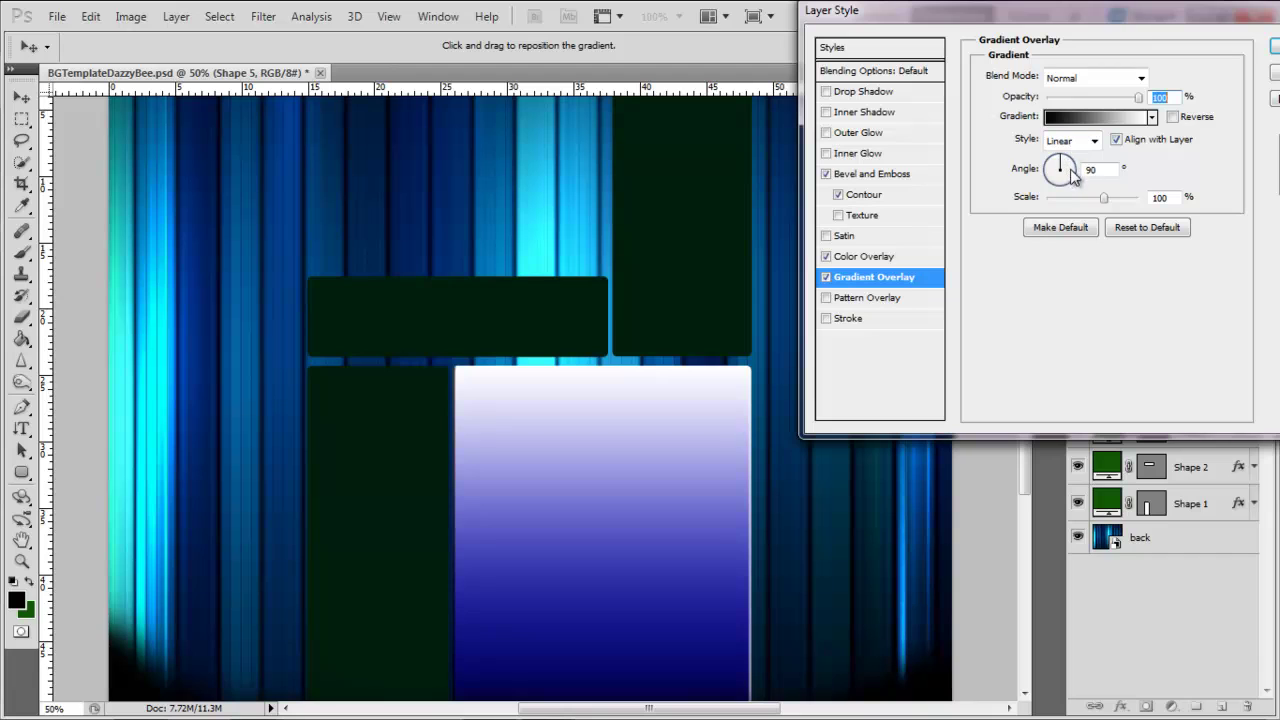
pyautogui.moveTo(1105, 199); pyautogui.dragTo(1159, 196)
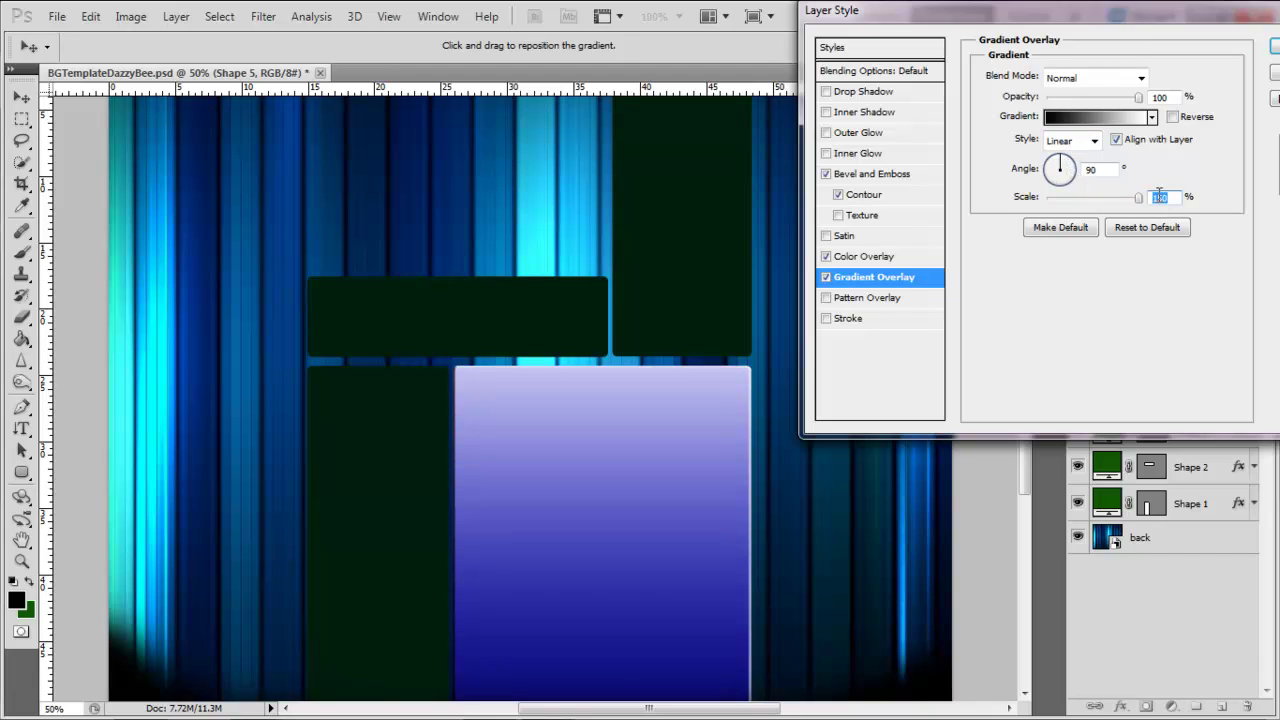
pyautogui.scroll(-4, 1024, 476)
pyautogui.scroll(2, 1028, 508)
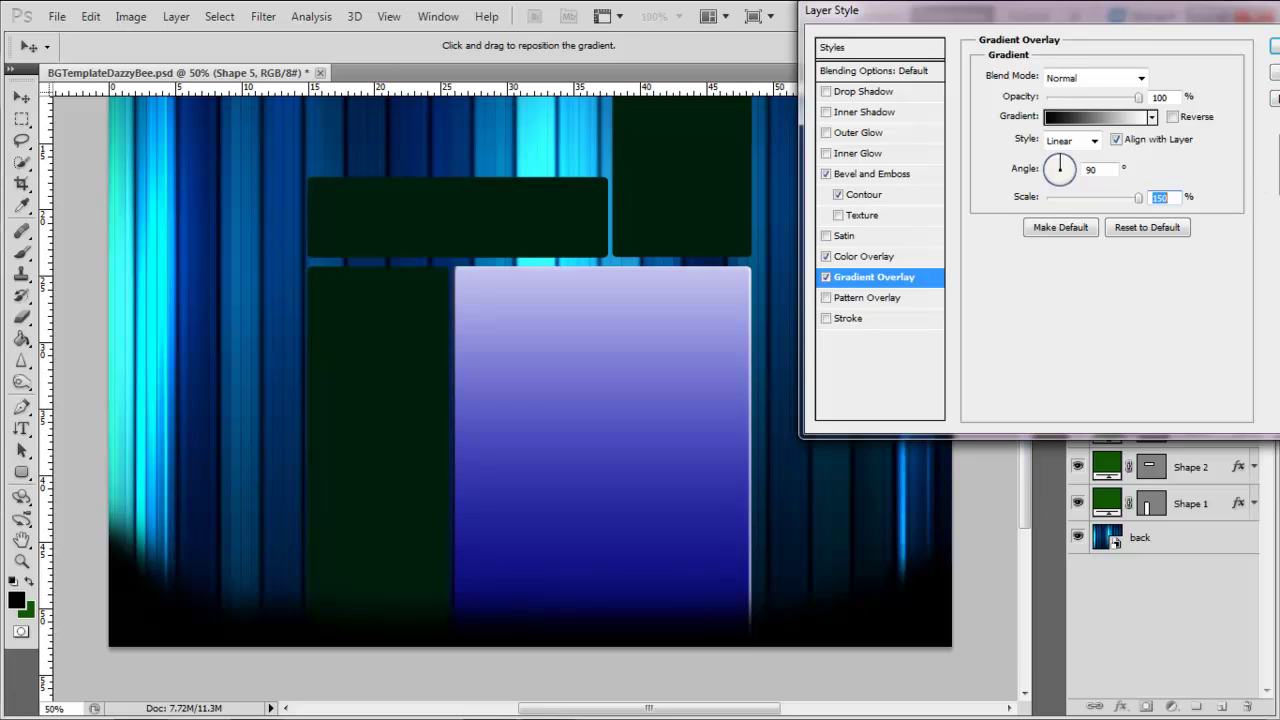
pyautogui.click(1274, 47)
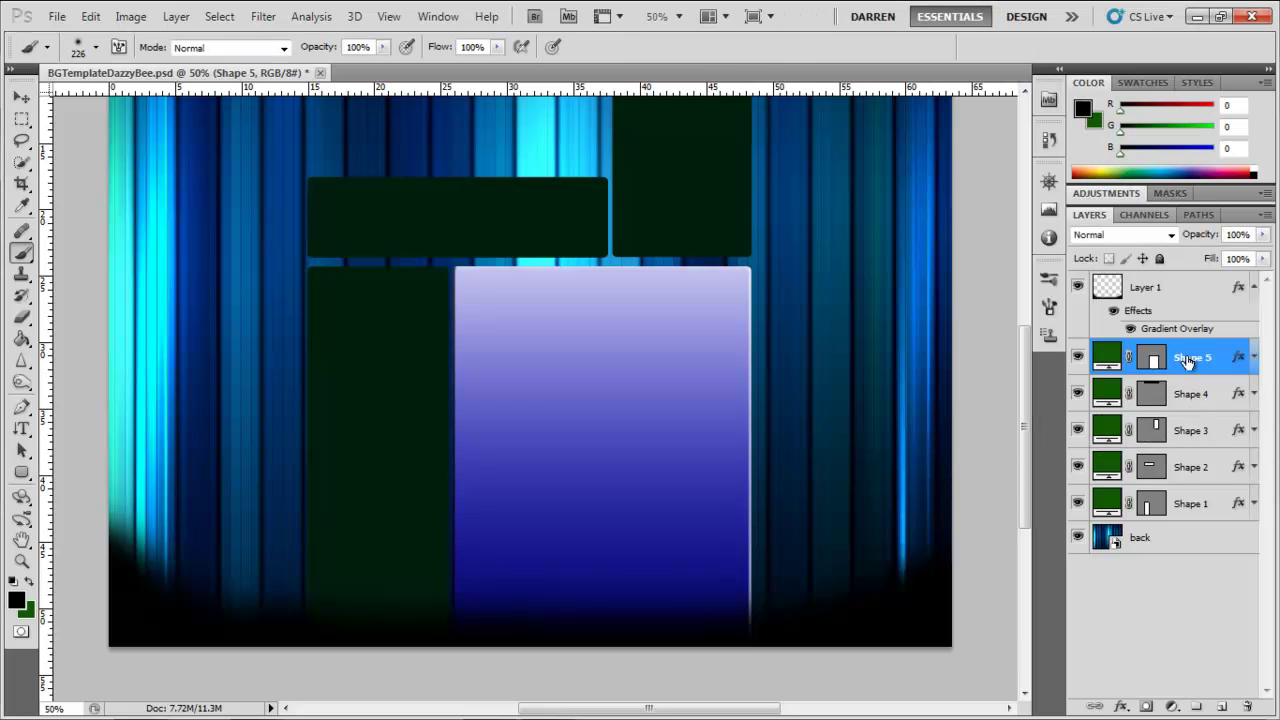
# - Copy Shape 5's layer style and paste it onto Shapes 4, 3, 2 and 1
pyautogui.rightClick(1220, 368)
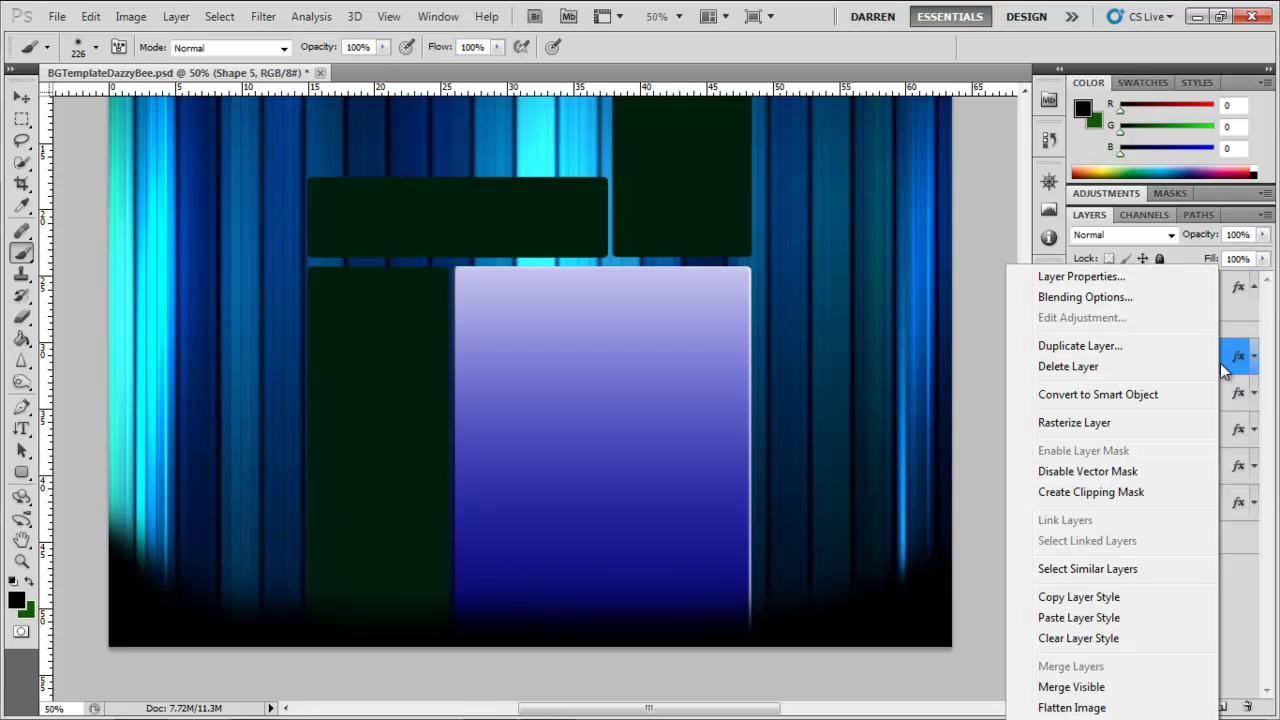
pyautogui.click(1120, 598)
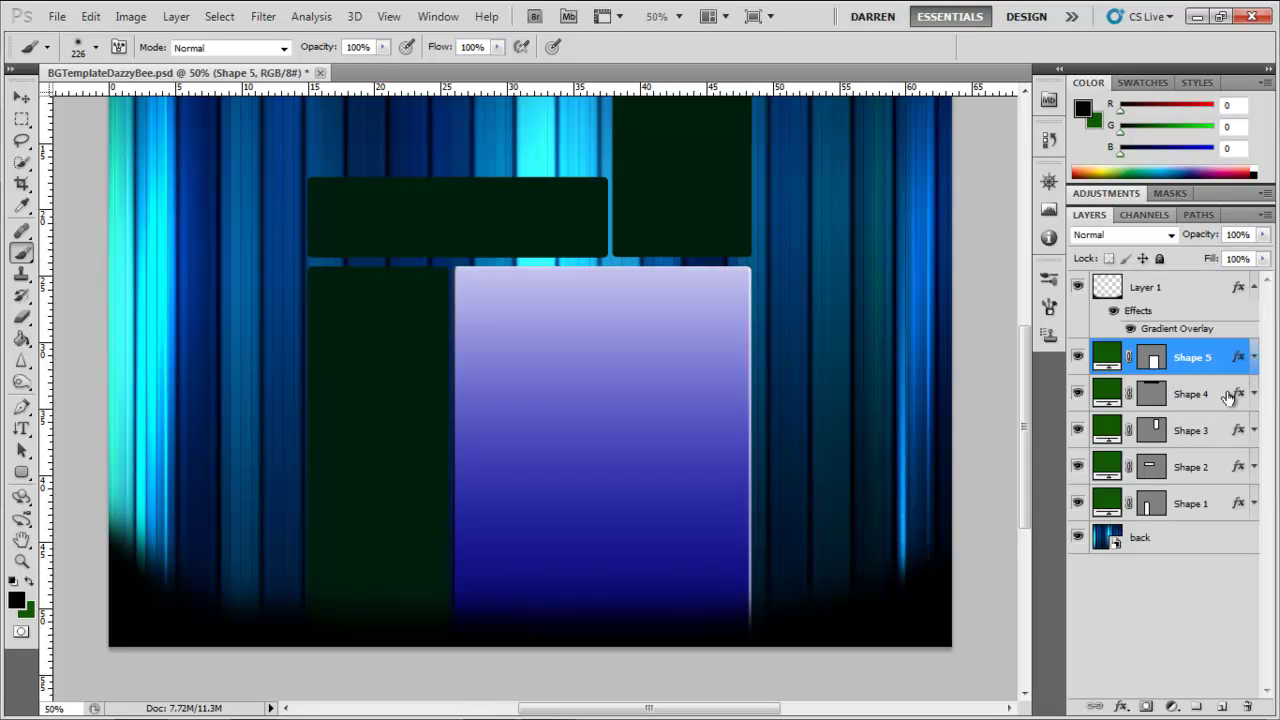
pyautogui.rightClick(1230, 403)
pyautogui.click(1149, 619)
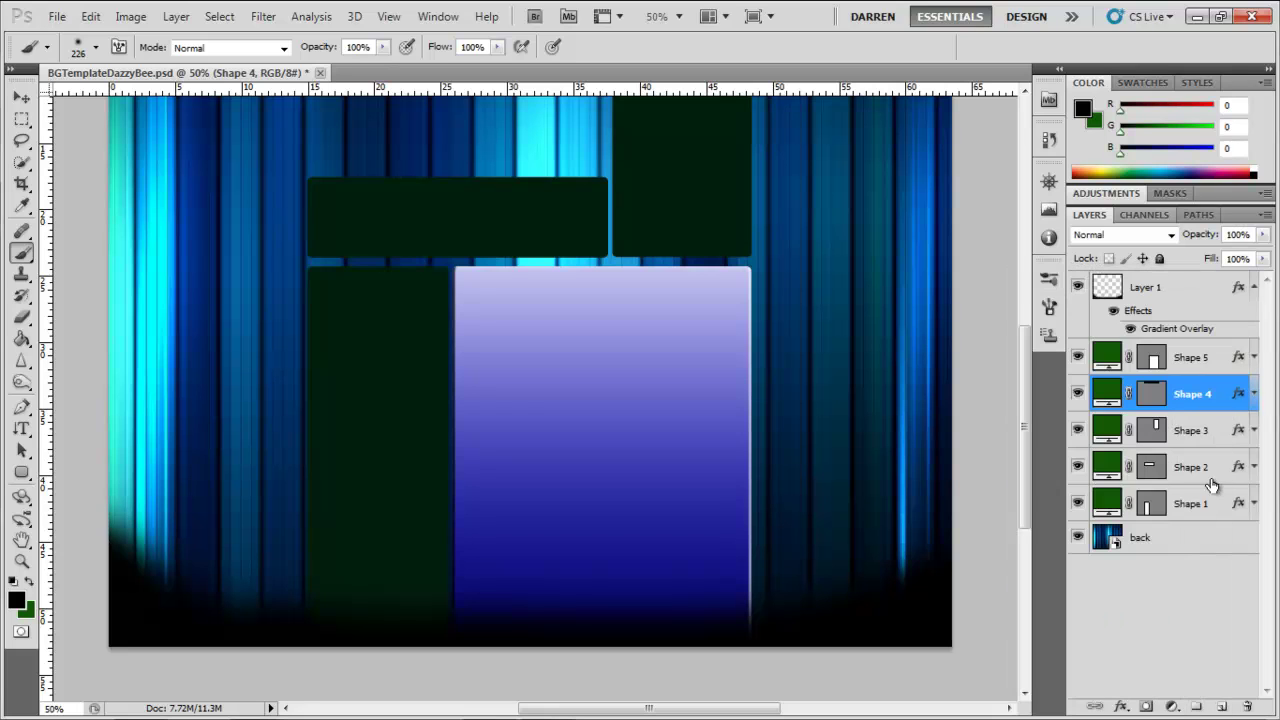
pyautogui.rightClick(1214, 432)
pyautogui.click(1138, 618)
pyautogui.rightClick(1214, 468)
pyautogui.click(1175, 361)
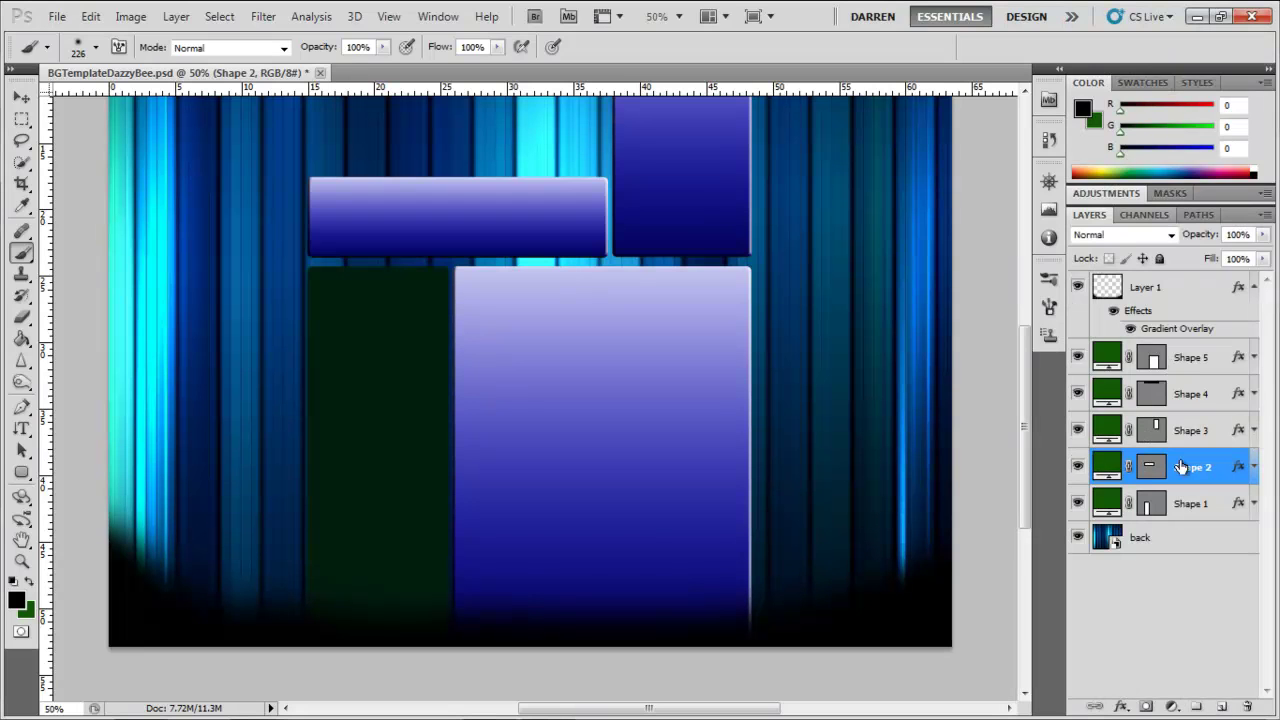
pyautogui.rightClick(1220, 505)
pyautogui.click(1190, 407)
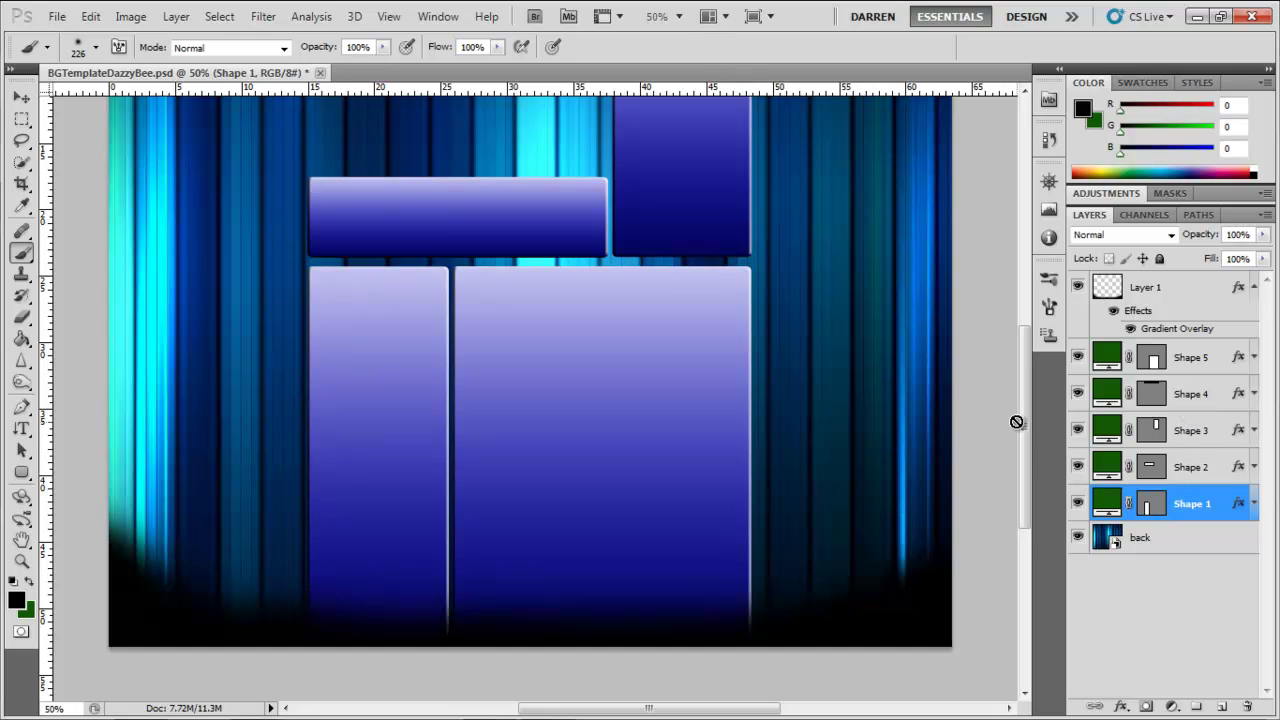
pyautogui.moveTo(1024, 434); pyautogui.dragTo(1008, 350)
# - Rotate the canvas 90° clockwise
pyautogui.click(131, 16)
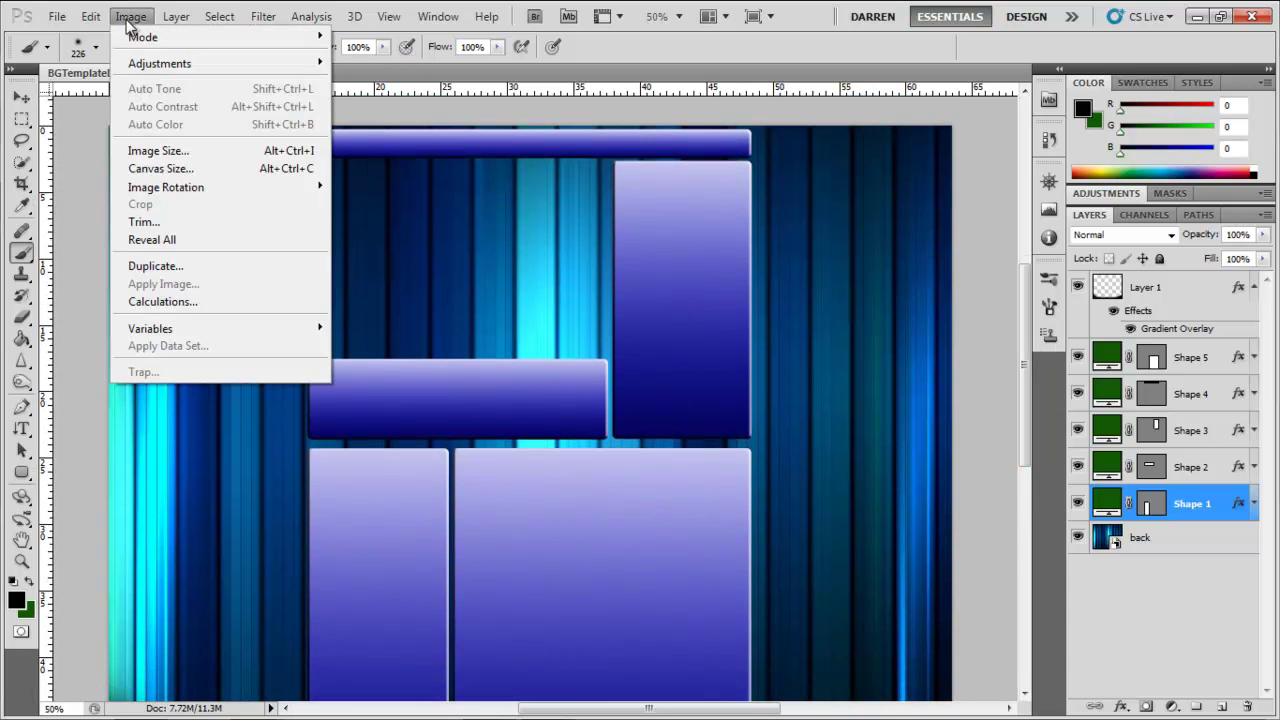
pyautogui.moveTo(223, 189)
pyautogui.click(385, 207)
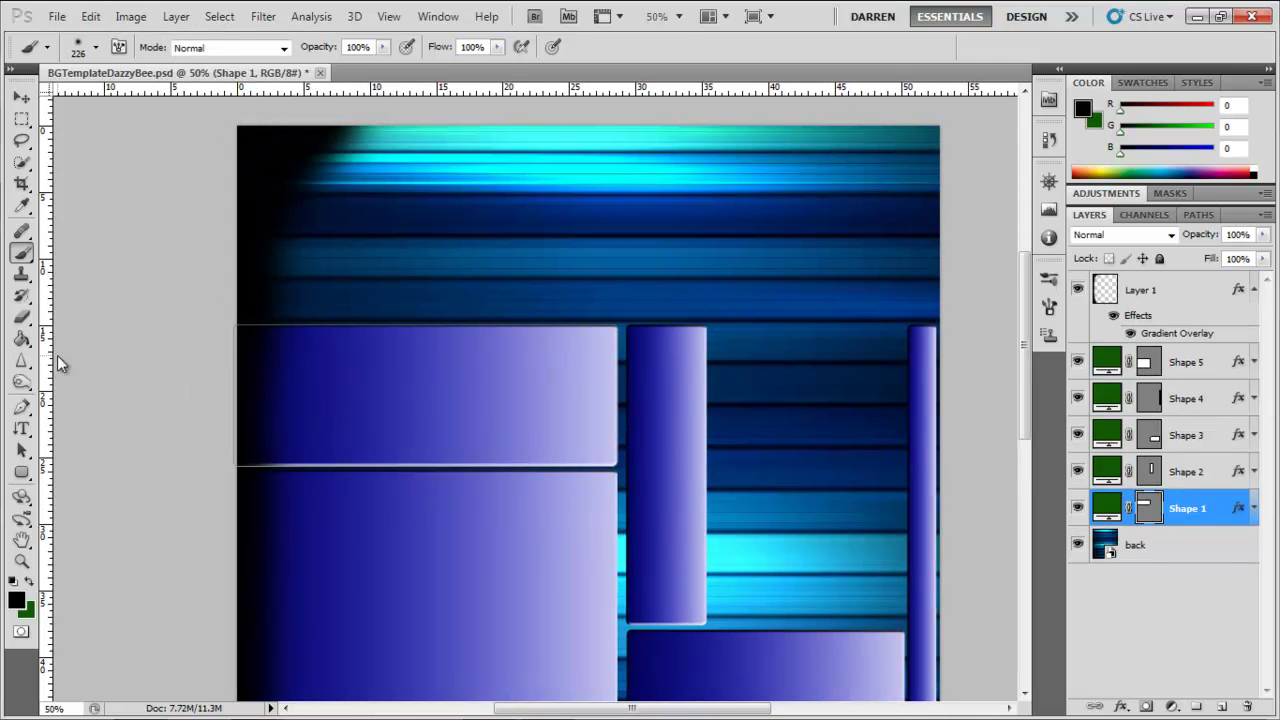
# - Type 'Your Name Here' at the top right above the boxes
pyautogui.click(21, 428)
pyautogui.click(93, 430)
pyautogui.click(614, 291)
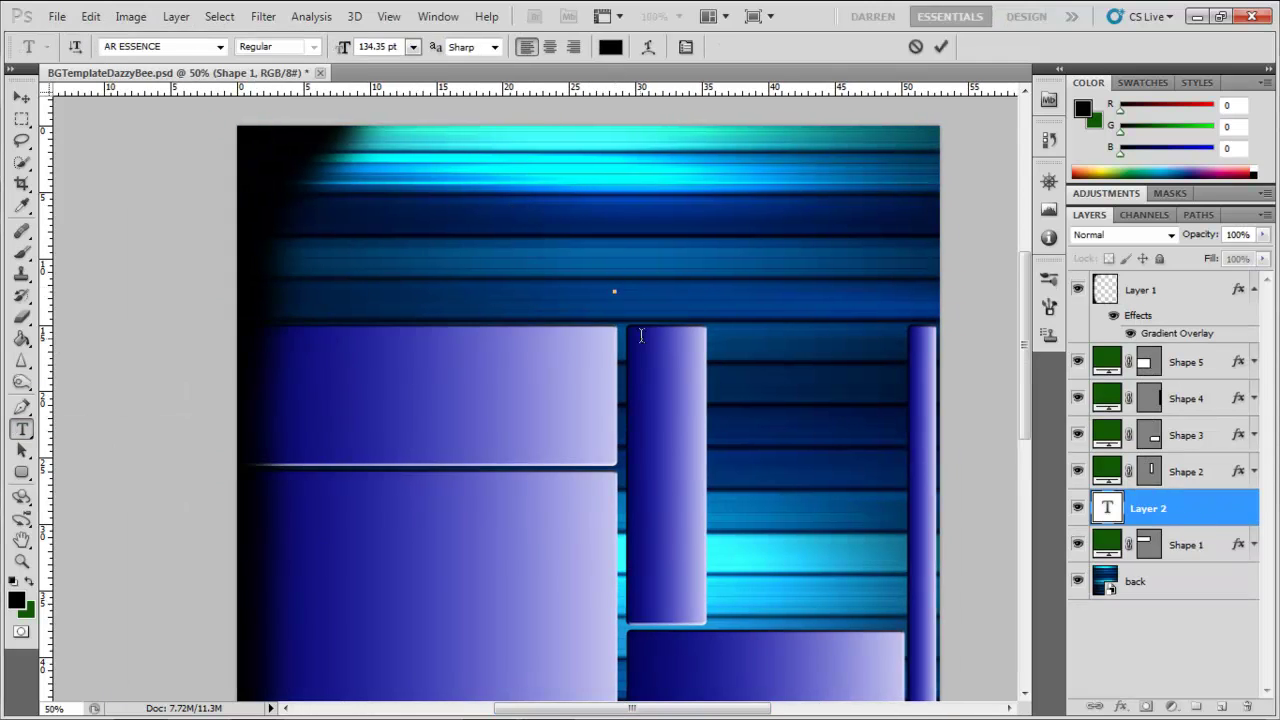
pyautogui.write('Your Name')
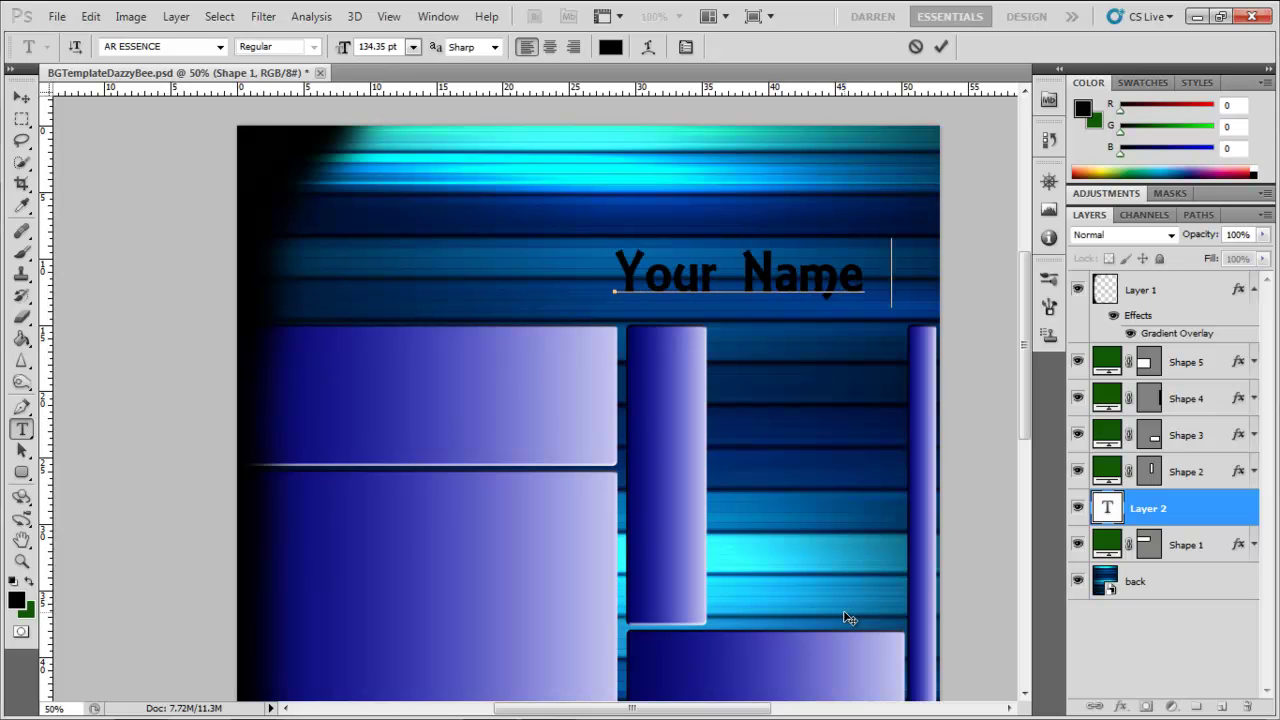
pyautogui.write(' Here')
pyautogui.moveTo(808, 325); pyautogui.dragTo(737, 337)
pyautogui.click(940, 46)
# - Narrow the name text to about 80% width with Free Transform
pyautogui.click(22, 97)
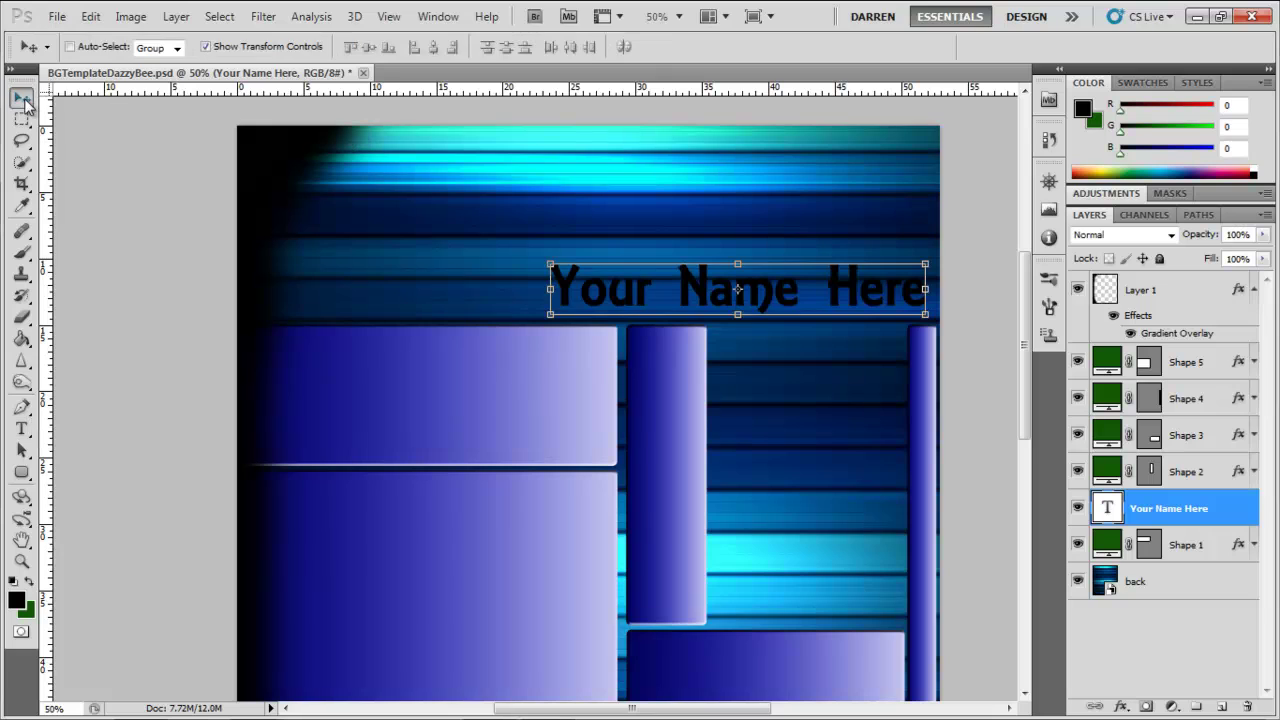
pyautogui.moveTo(549, 292); pyautogui.dragTo(633, 284)
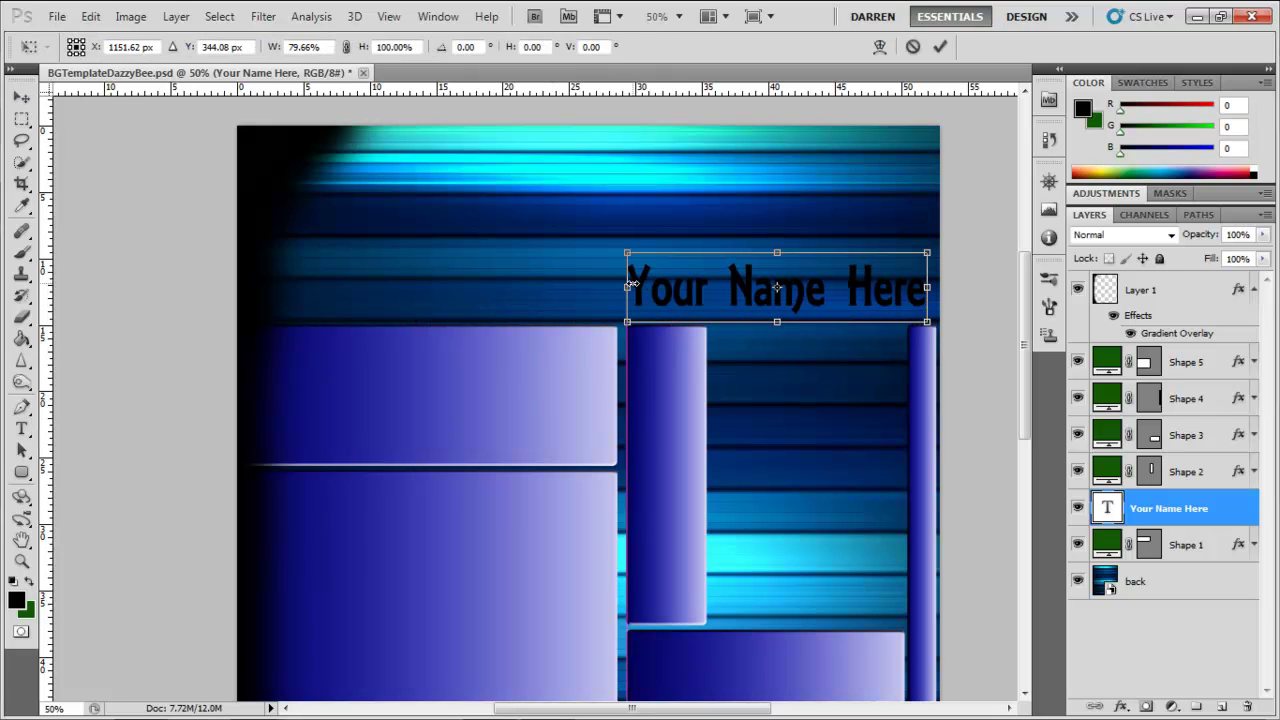
pyautogui.click(940, 46)
pyautogui.rightClick(1230, 510)
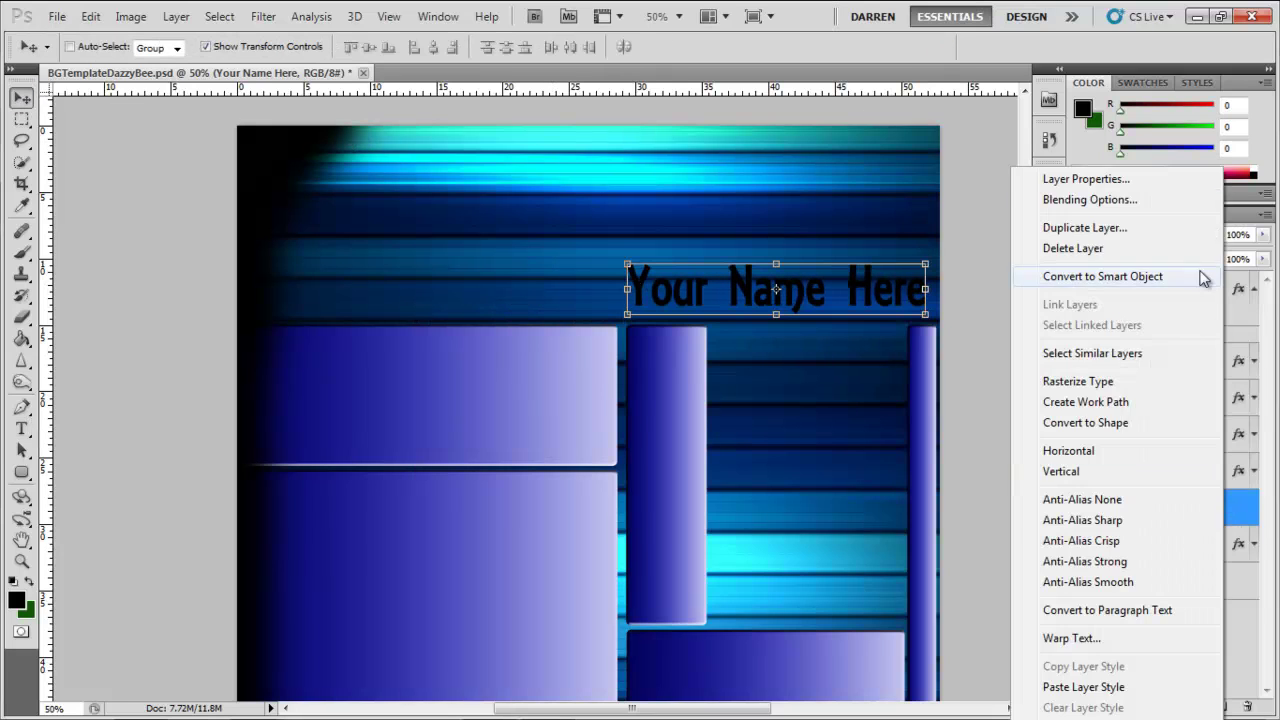
# - Add a gradient overlay, contoured bevel and inner shadow to the name text
pyautogui.click(1090, 199)
pyautogui.click(826, 279)
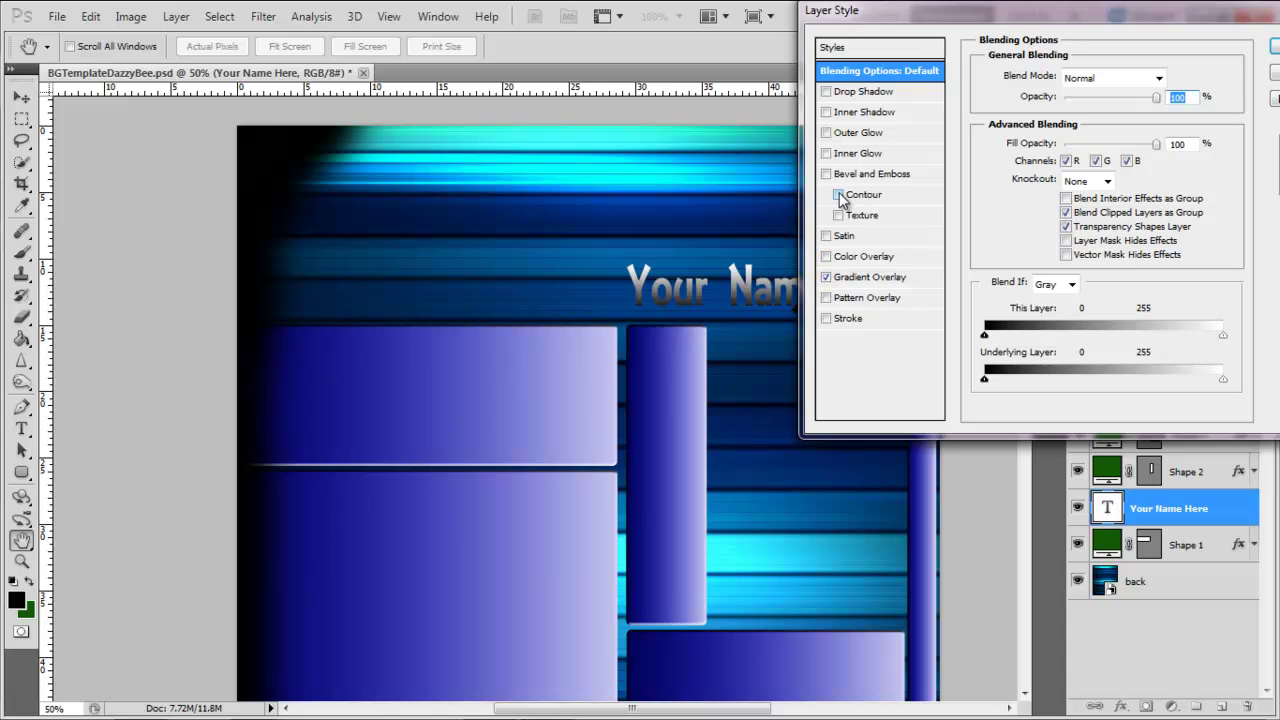
pyautogui.click(839, 195)
pyautogui.click(826, 257)
pyautogui.click(826, 257)
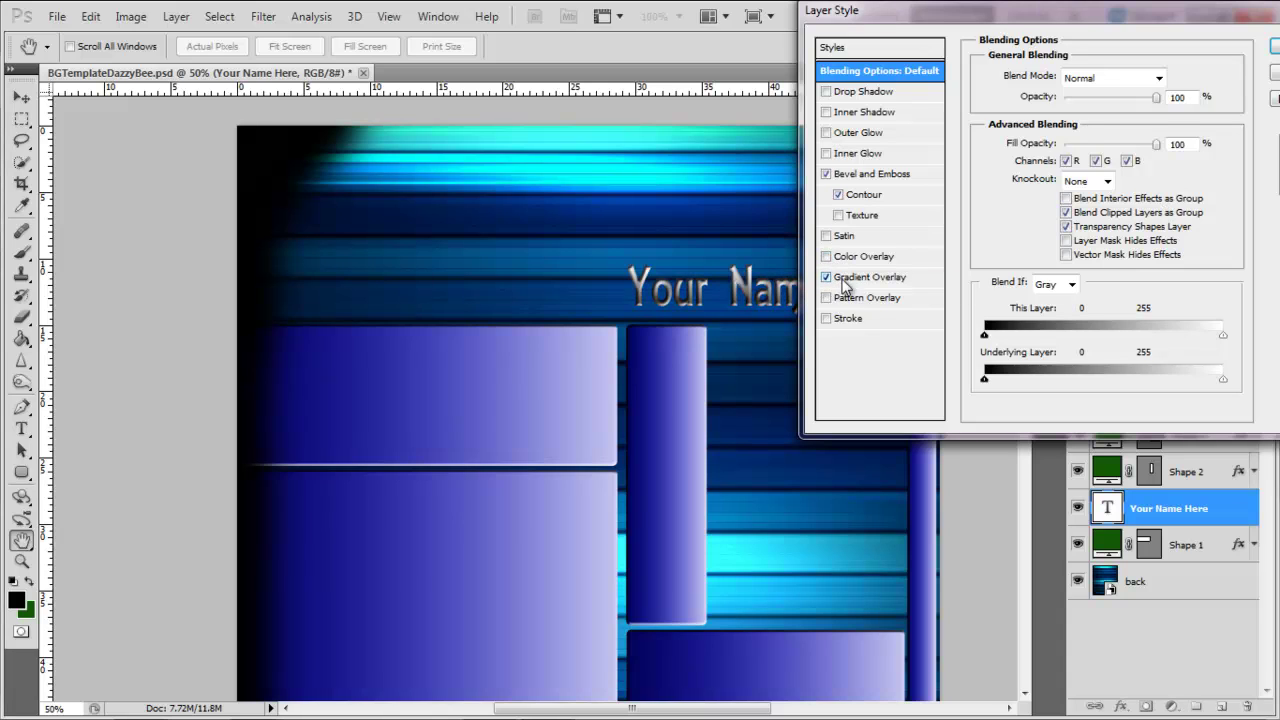
pyautogui.click(826, 112)
# - Add a 100% opacity drop shadow, pushed further out and angled below the text
pyautogui.click(852, 92)
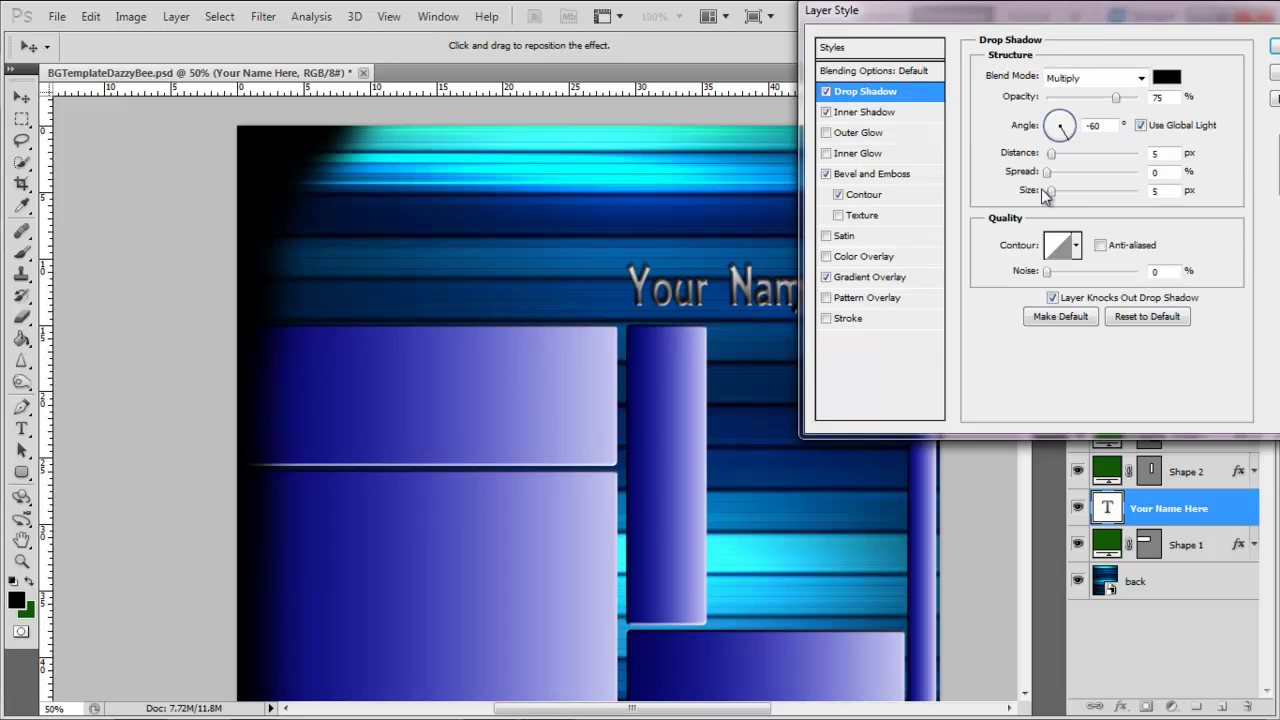
pyautogui.moveTo(1048, 191)
pyautogui.mouseDown()
pyautogui.moveTo(1080, 198)
pyautogui.moveTo(1066, 202)
pyautogui.mouseUp()
pyautogui.moveTo(1116, 97); pyautogui.dragTo(1188, 125)
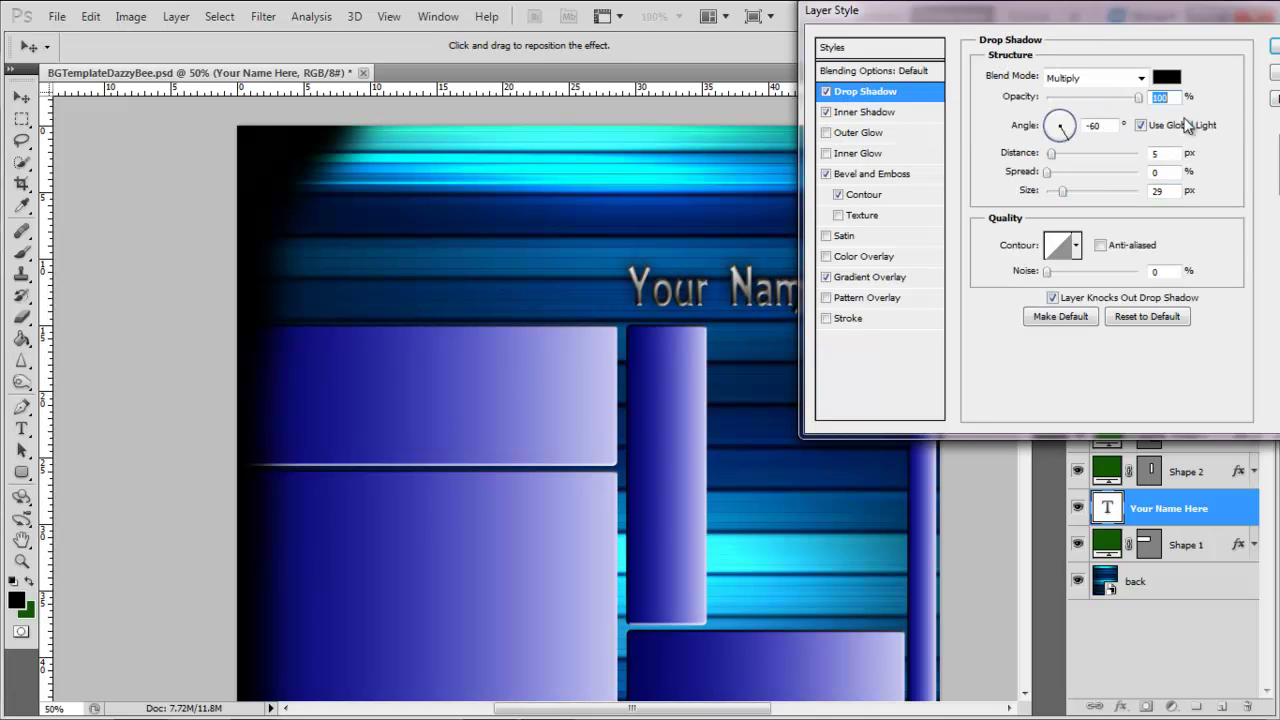
pyautogui.moveTo(1052, 153); pyautogui.dragTo(1057, 196)
pyautogui.moveTo(1062, 126); pyautogui.dragTo(1073, 125)
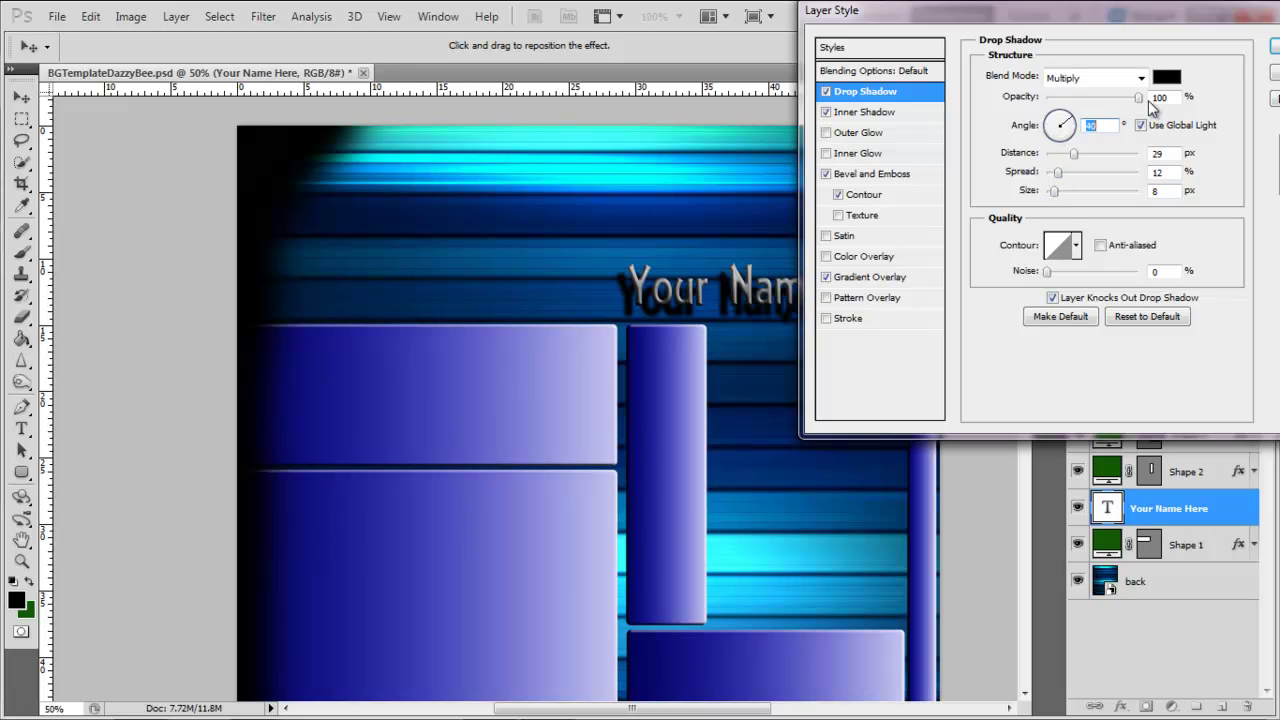
# - Apply the layer style, then change the name text font to Arial Black
pyautogui.press('Return')
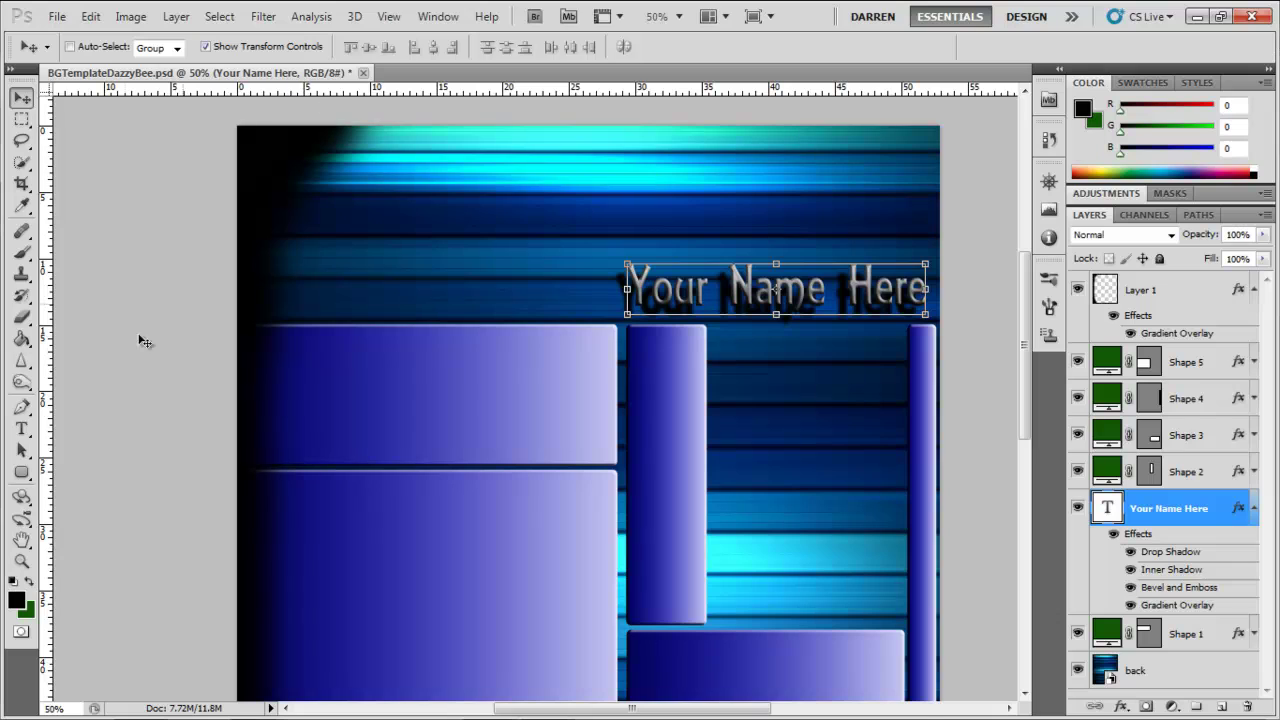
pyautogui.click(24, 428)
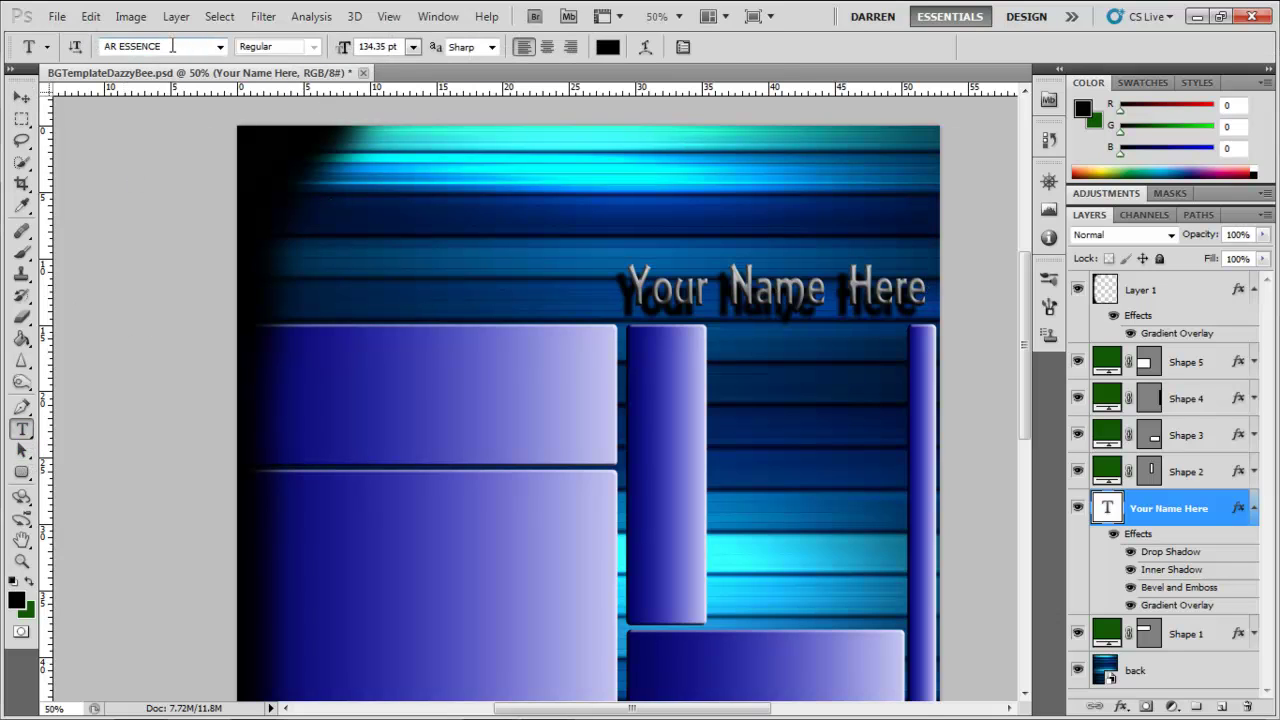
pyautogui.click(172, 46)
pyautogui.press('Down')
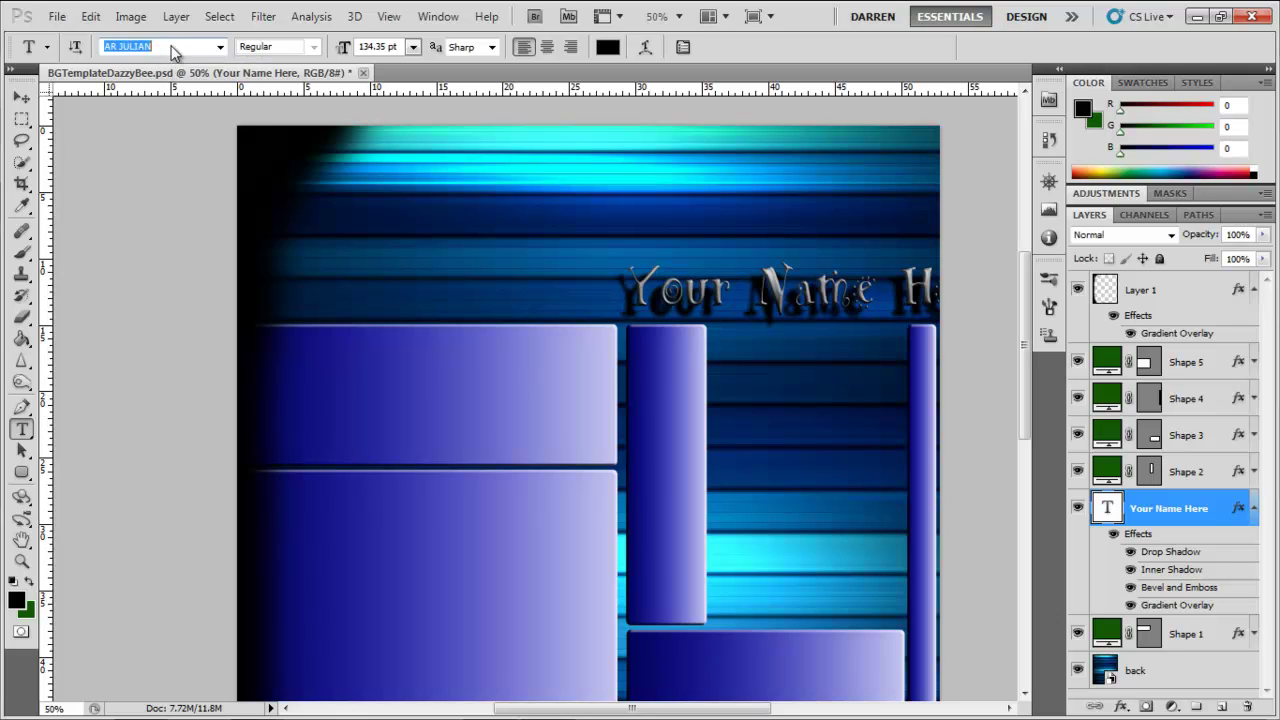
pyautogui.press('Down')
pyautogui.press('Down')
pyautogui.press('Down')
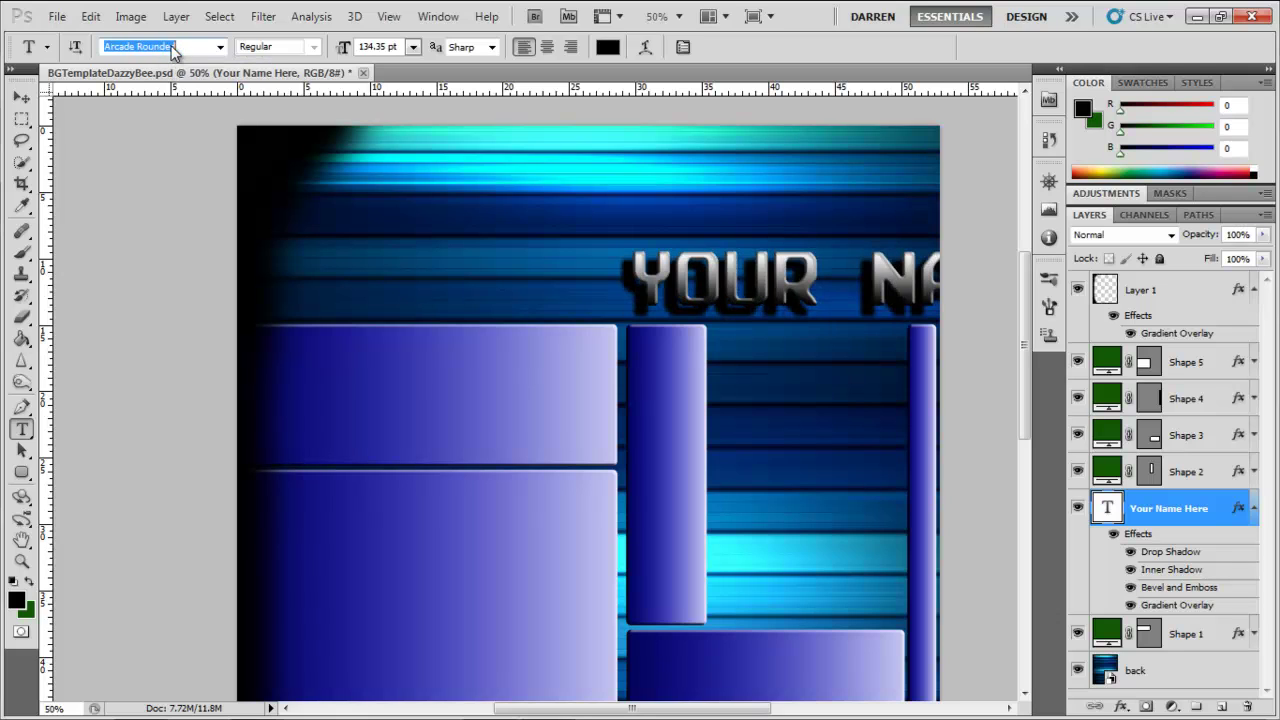
pyautogui.press('Down')
pyautogui.press('Down')
pyautogui.press('Down')
pyautogui.press('Down')
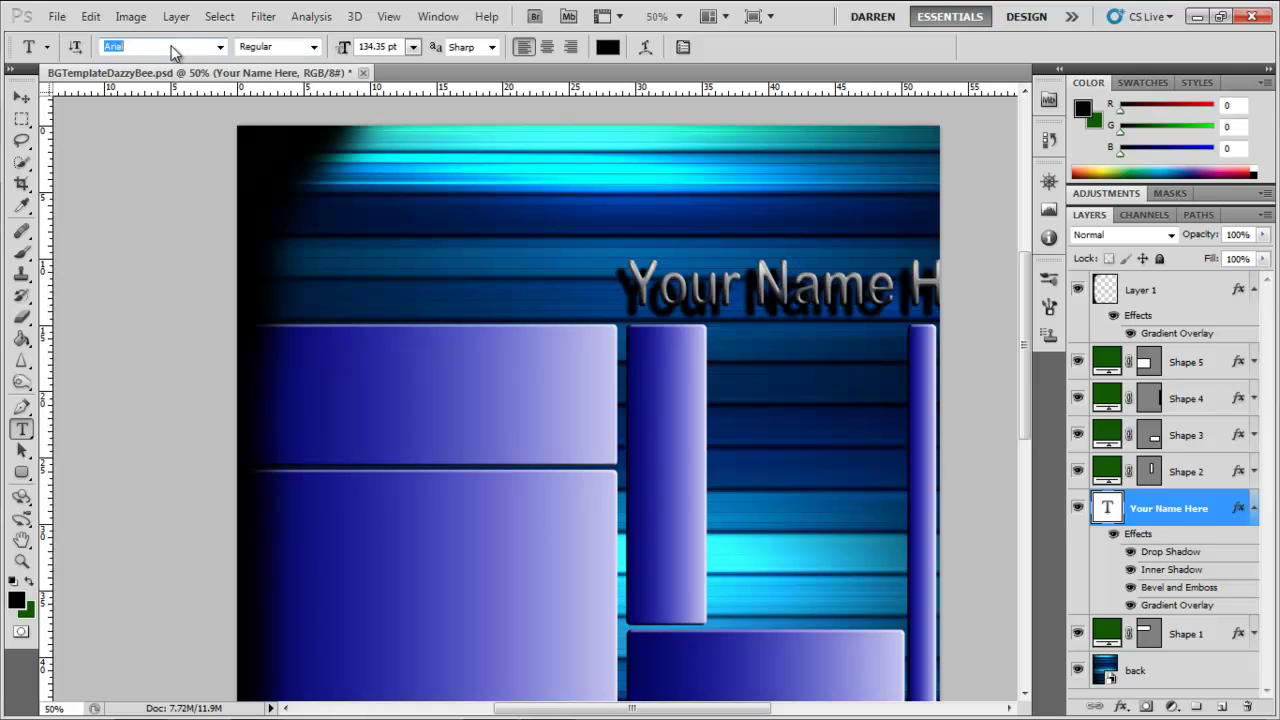
pyautogui.press('Down')
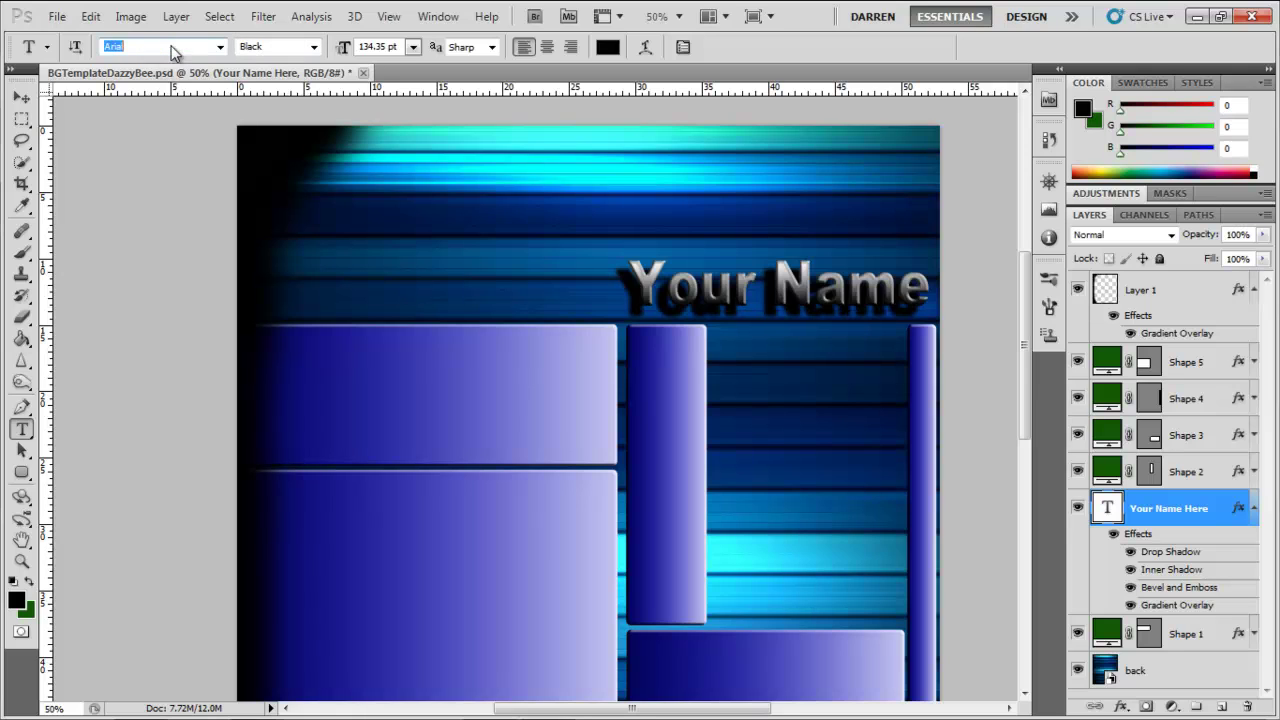
pyautogui.press('Down')
pyautogui.press('Up')
pyautogui.press('Up')
pyautogui.press('Down')
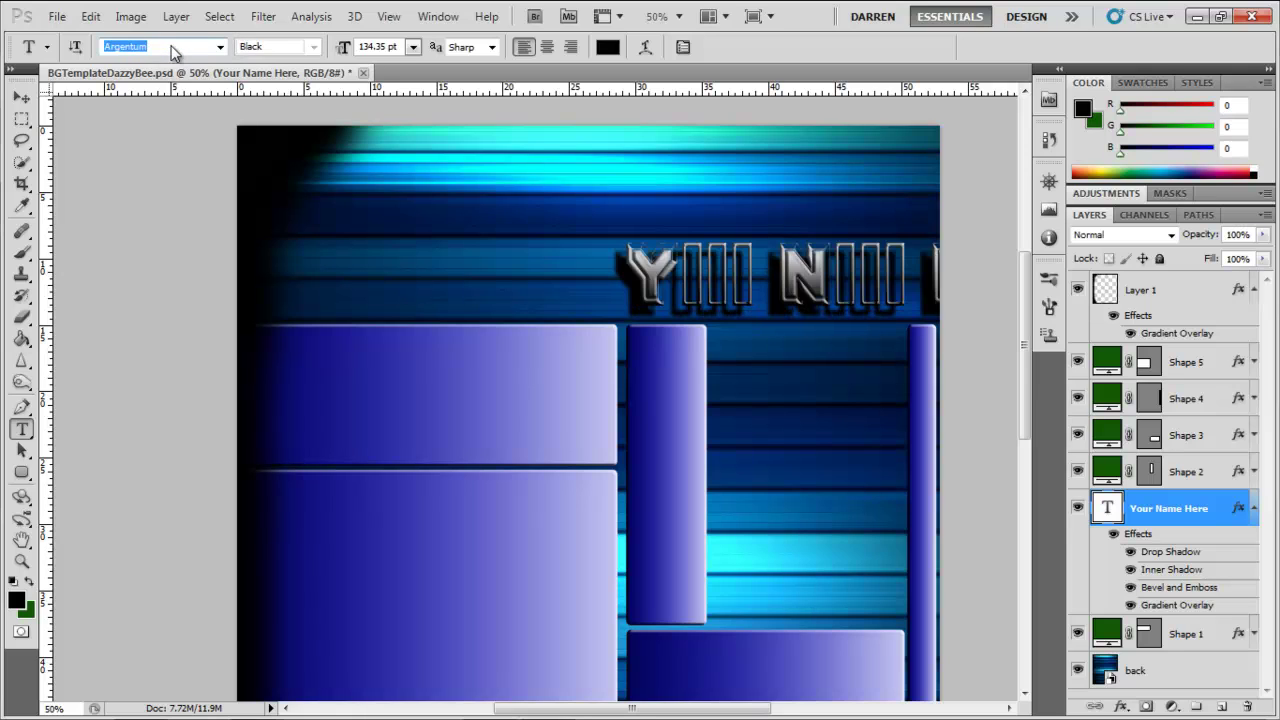
# - Move the name text left above the boxes with Free Transform
pyautogui.click(21, 97)
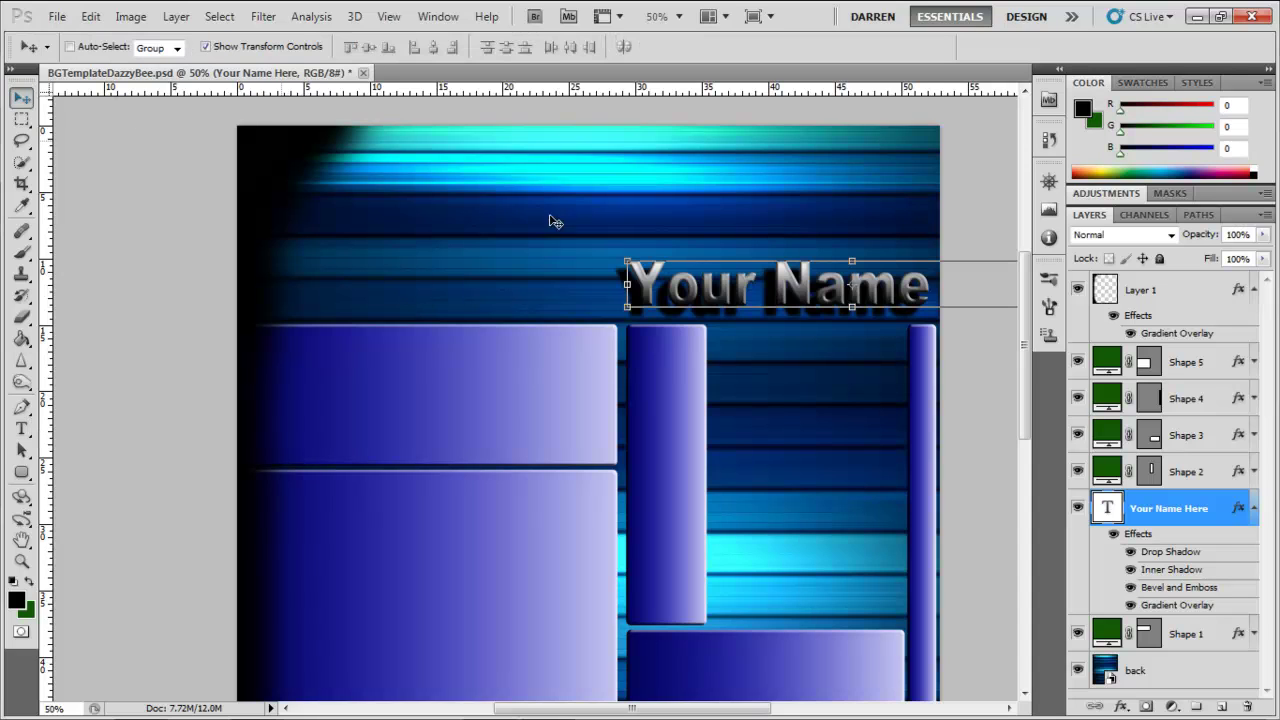
pyautogui.click(627, 283)
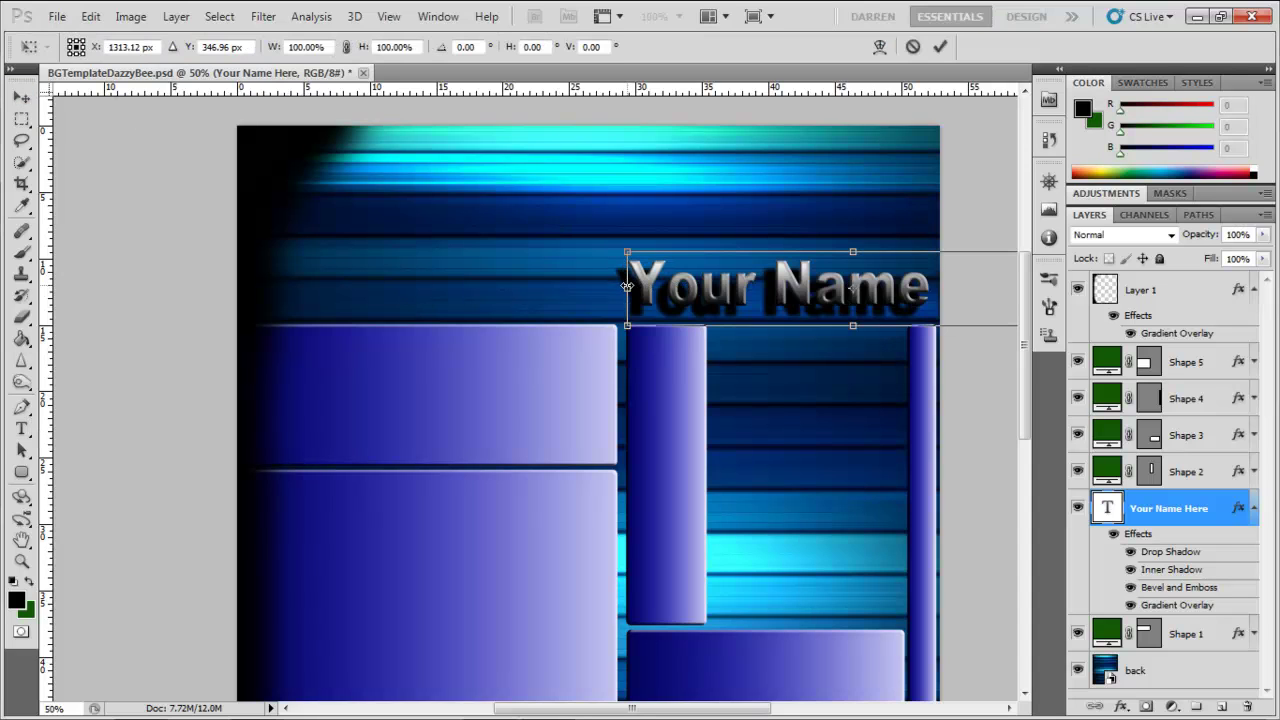
pyautogui.moveTo(672, 298); pyautogui.dragTo(622, 278)
# - Commit the transform and duplicate the name text layer
pyautogui.click(940, 46)
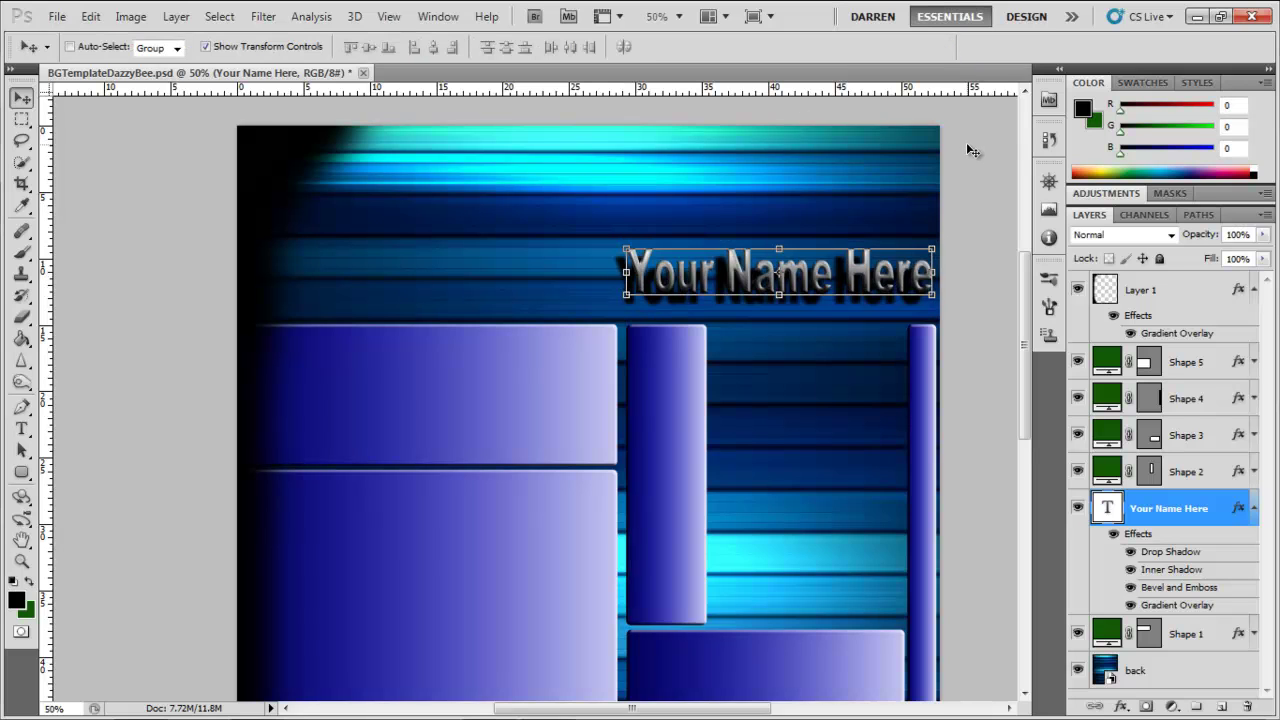
pyautogui.rightClick(1224, 503)
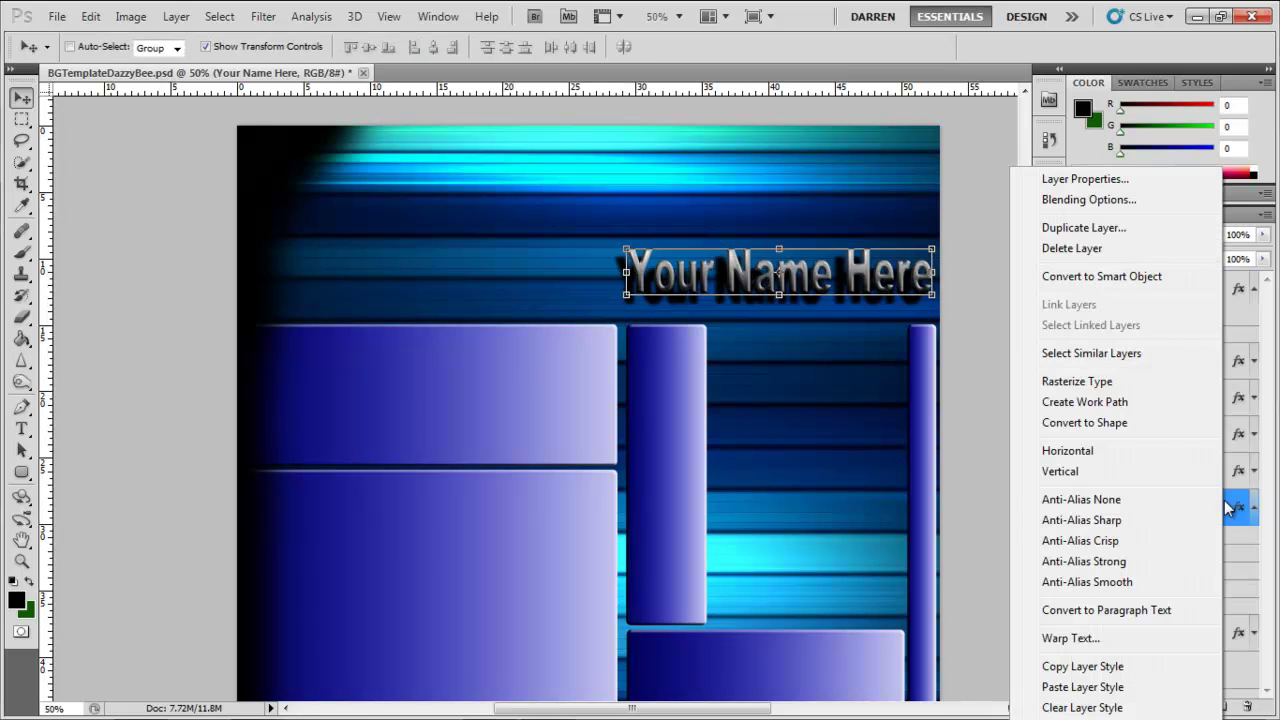
pyautogui.click(1138, 232)
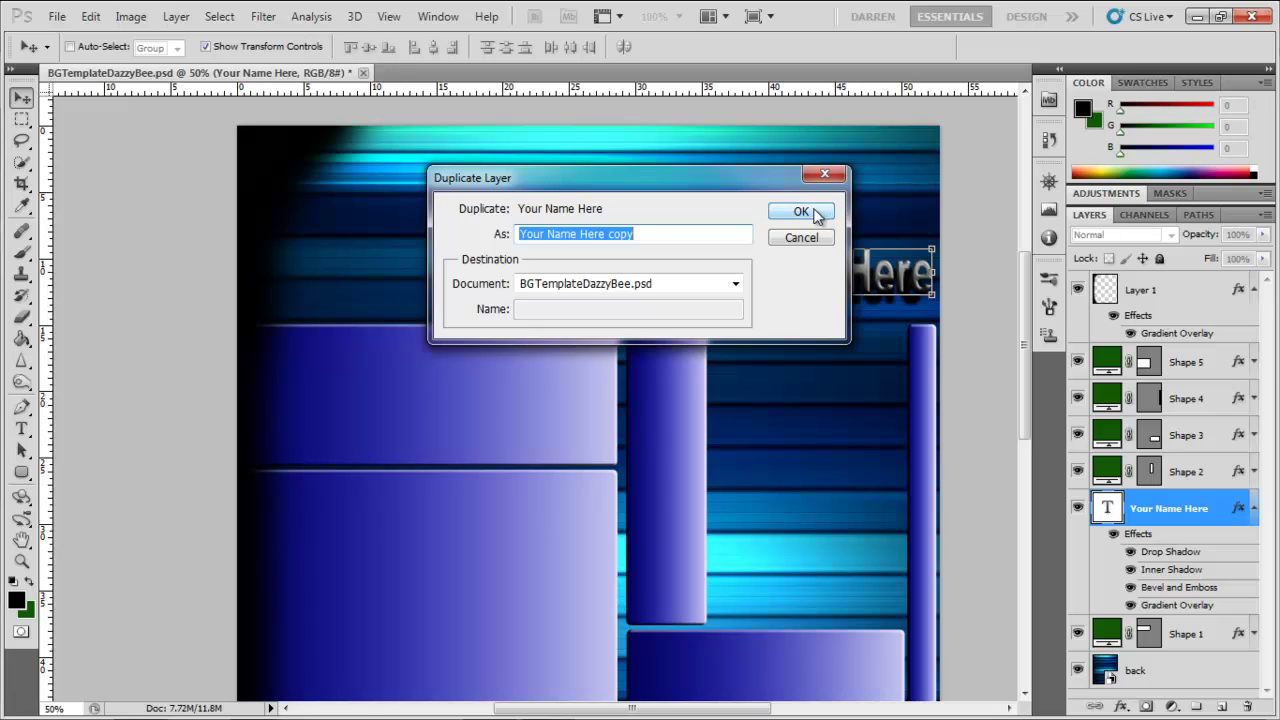
pyautogui.click(818, 216)
# - Rotate the canvas 180°, move the copy to the top and rotate it upright
pyautogui.click(131, 16)
pyautogui.moveTo(200, 191)
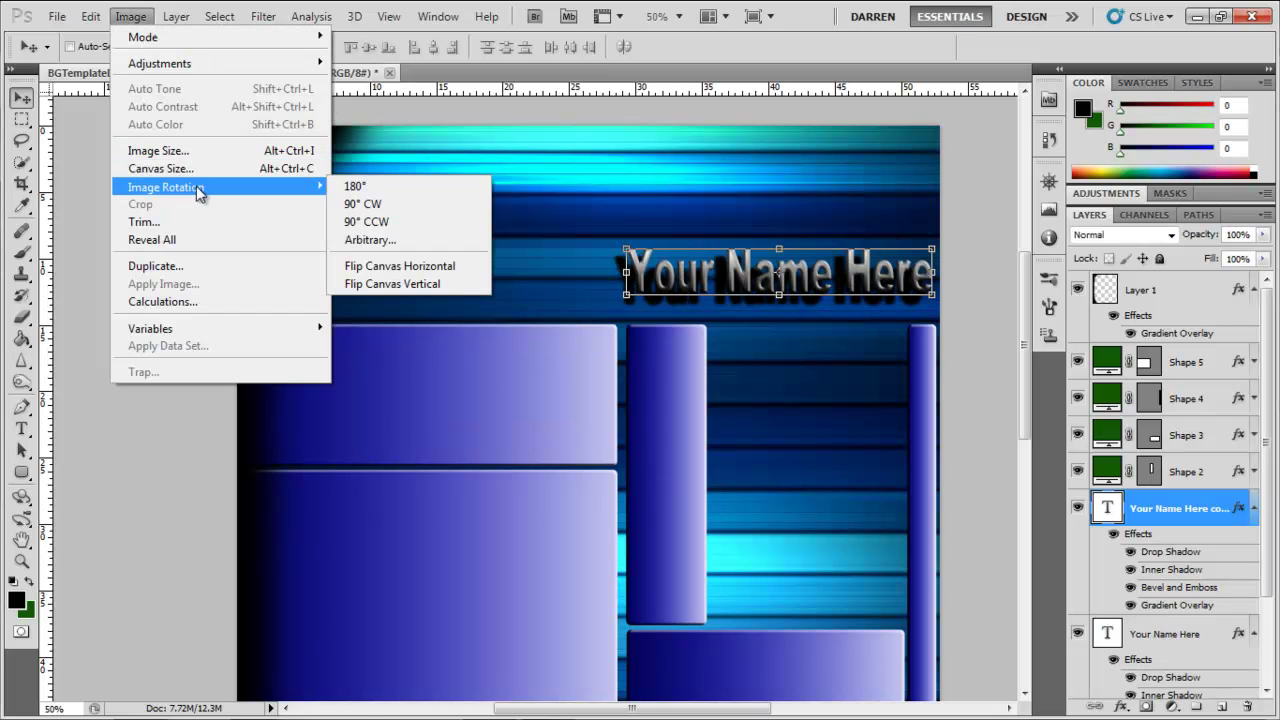
pyautogui.click(414, 204)
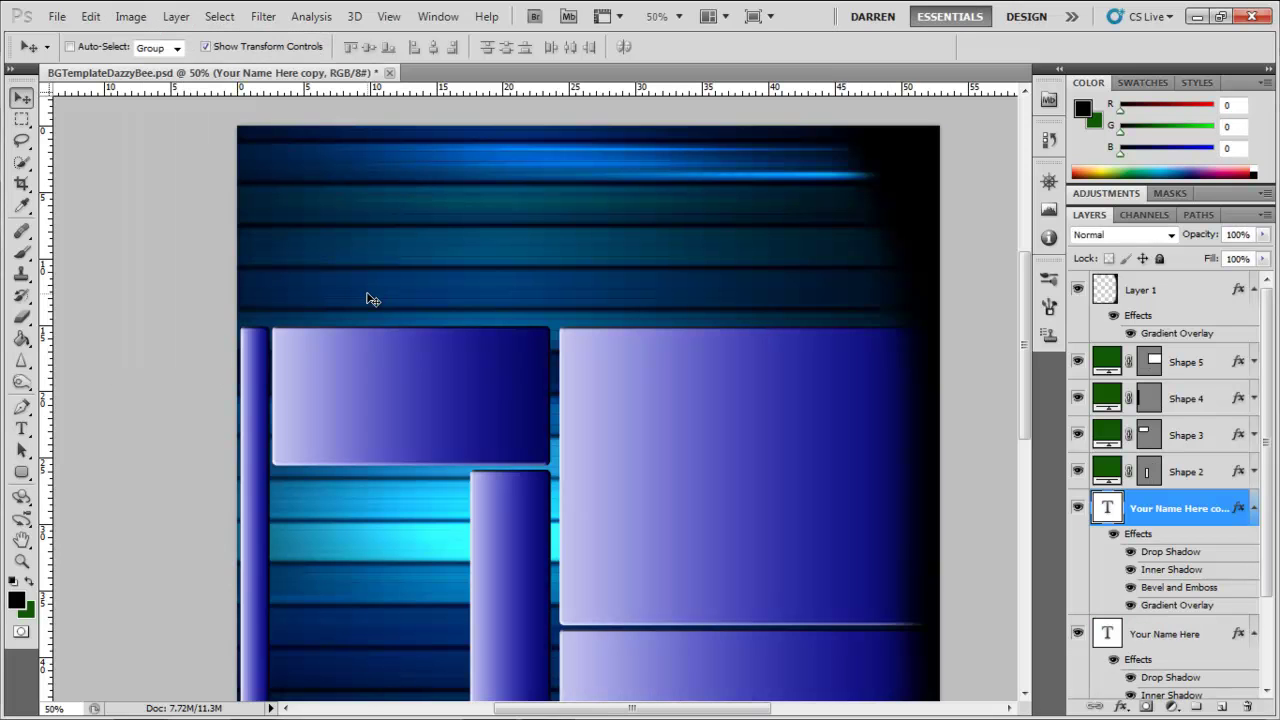
pyautogui.moveTo(1023, 395); pyautogui.dragTo(1023, 461)
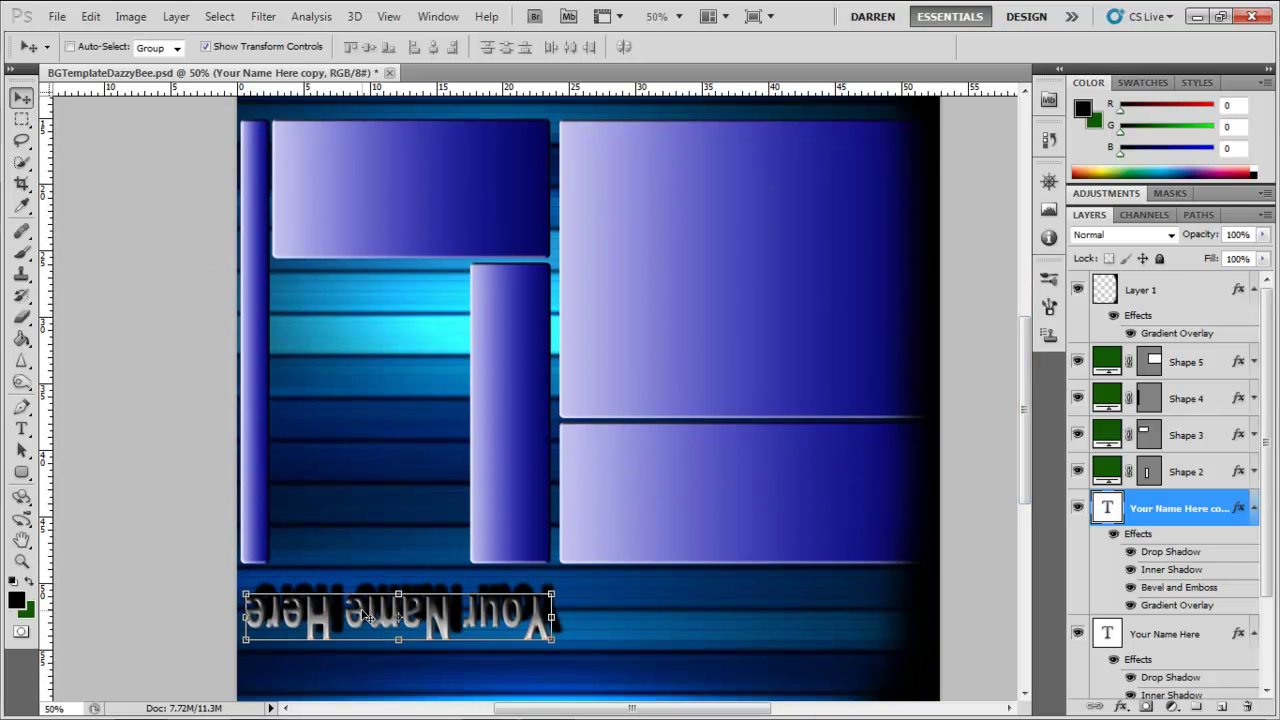
pyautogui.moveTo(367, 617); pyautogui.dragTo(425, 175)
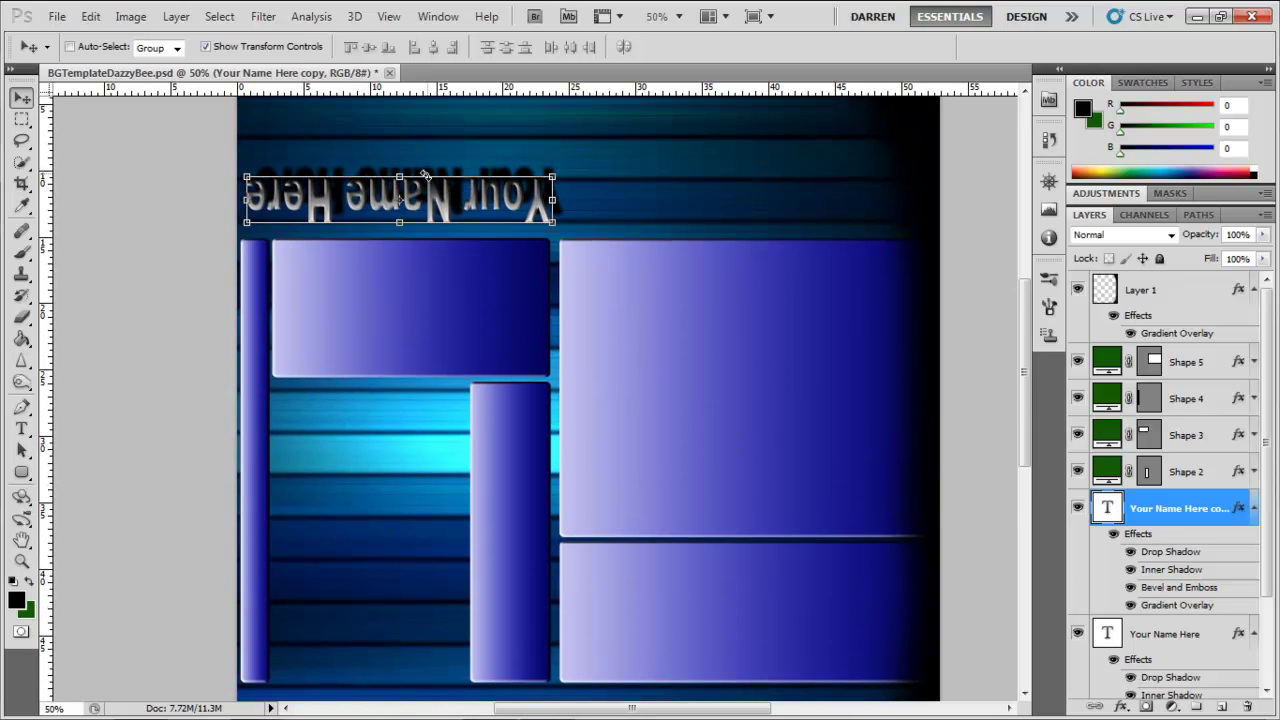
pyautogui.moveTo(567, 175); pyautogui.dragTo(264, 212)
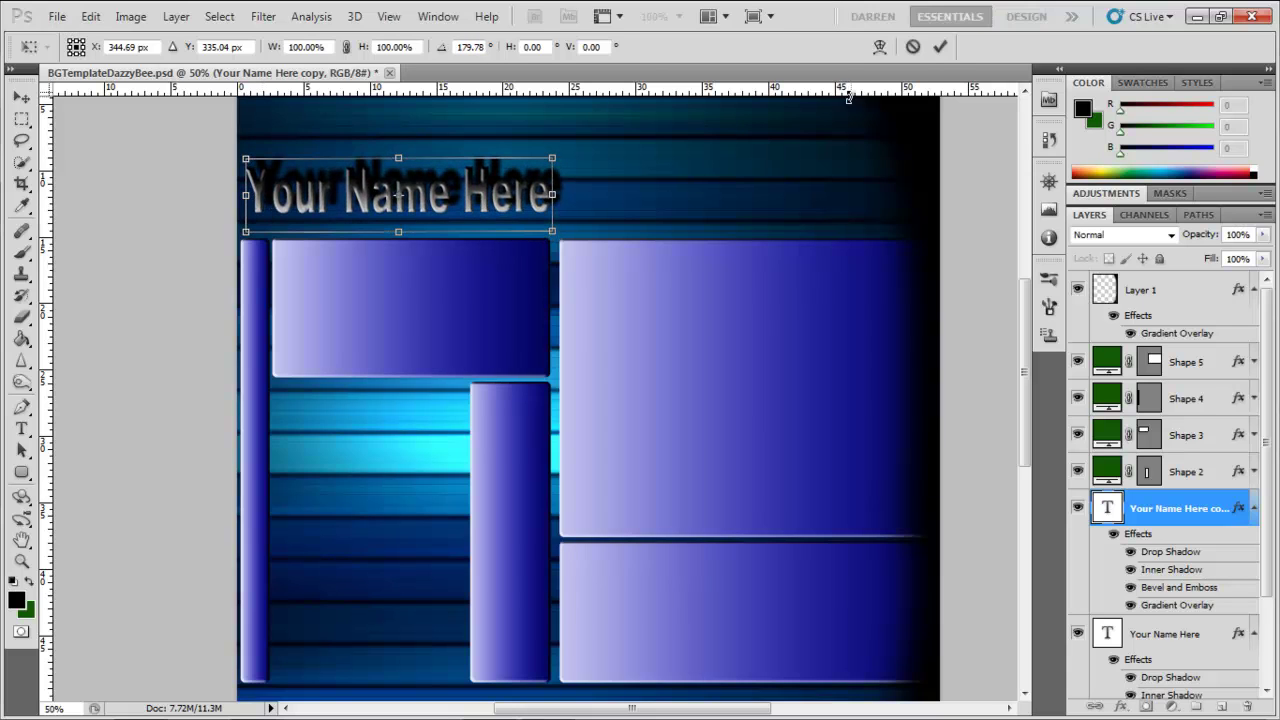
pyautogui.click(940, 46)
# - Turn the canvas 90° clockwise via Image Rotation so both name texts run vertically
pyautogui.click(137, 22)
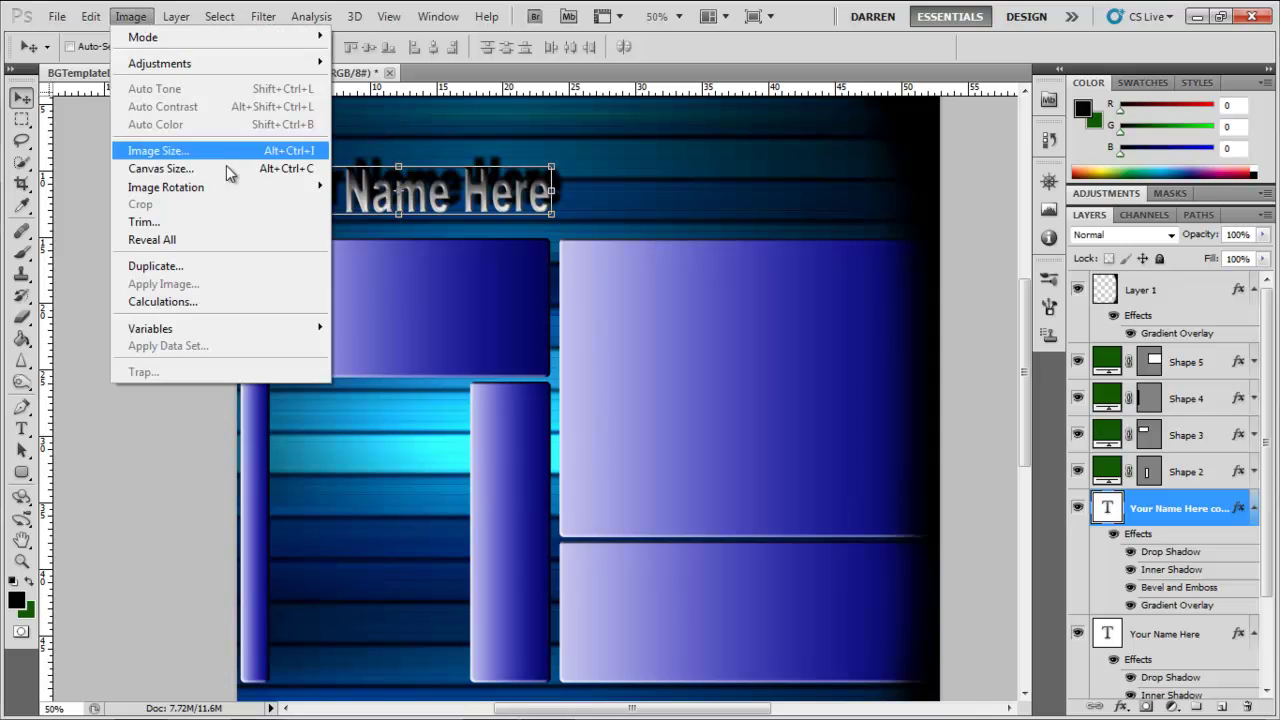
pyautogui.moveTo(250, 187)
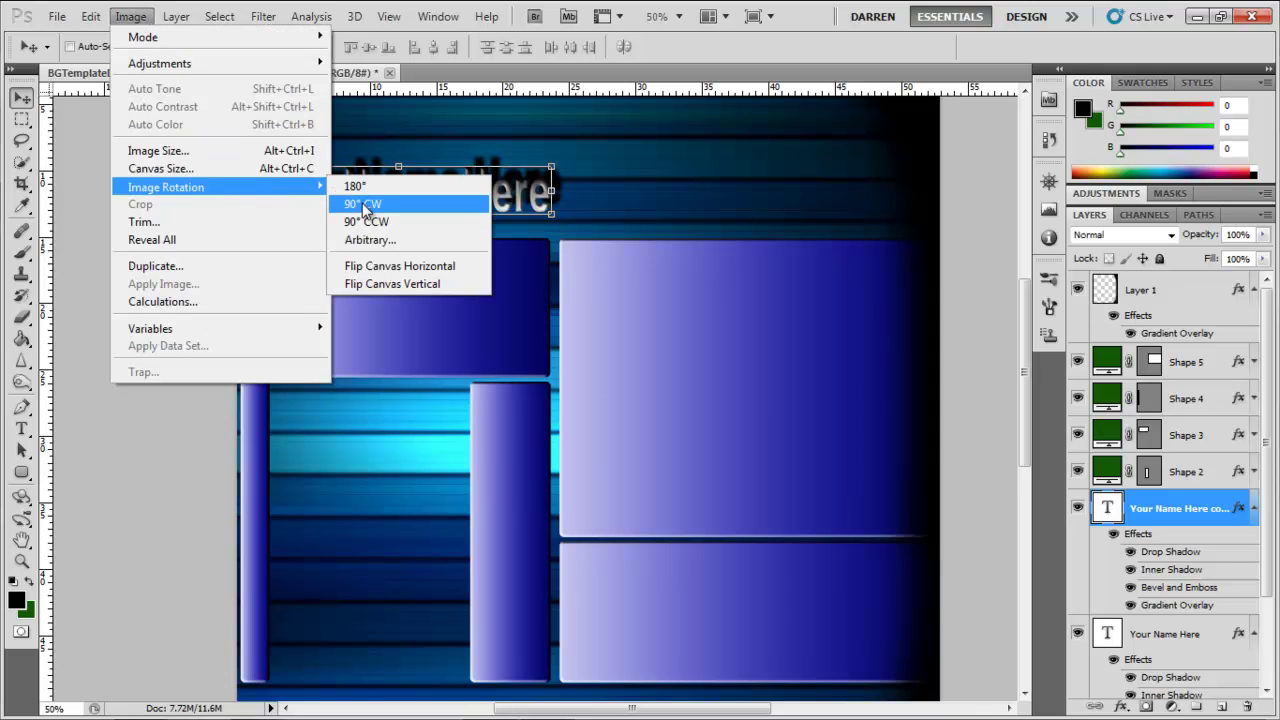
pyautogui.click(364, 204)
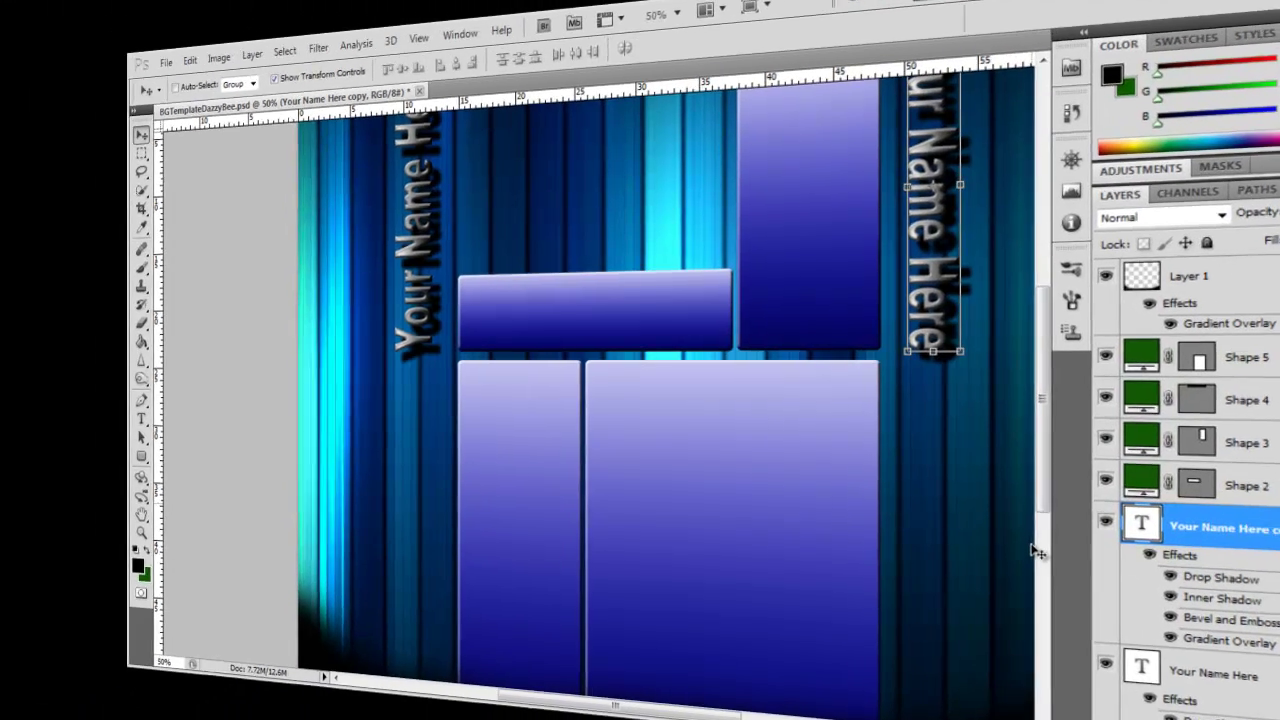